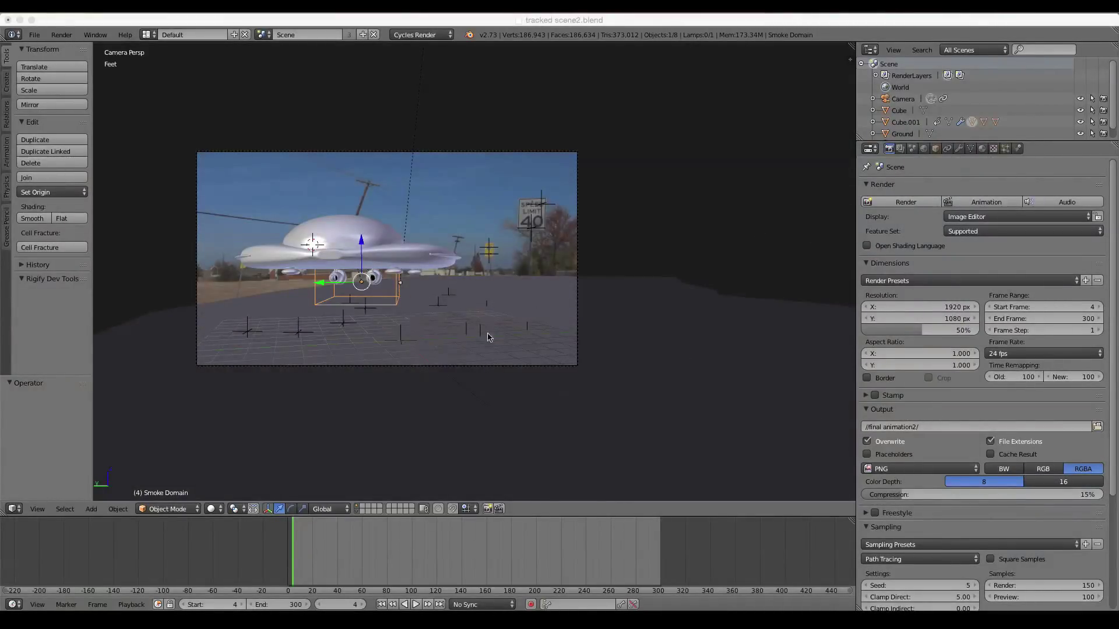
Step: Preview the tracked UFO animation from frame 4 to 300, leaving the end frame at 300
left_click(339, 542)
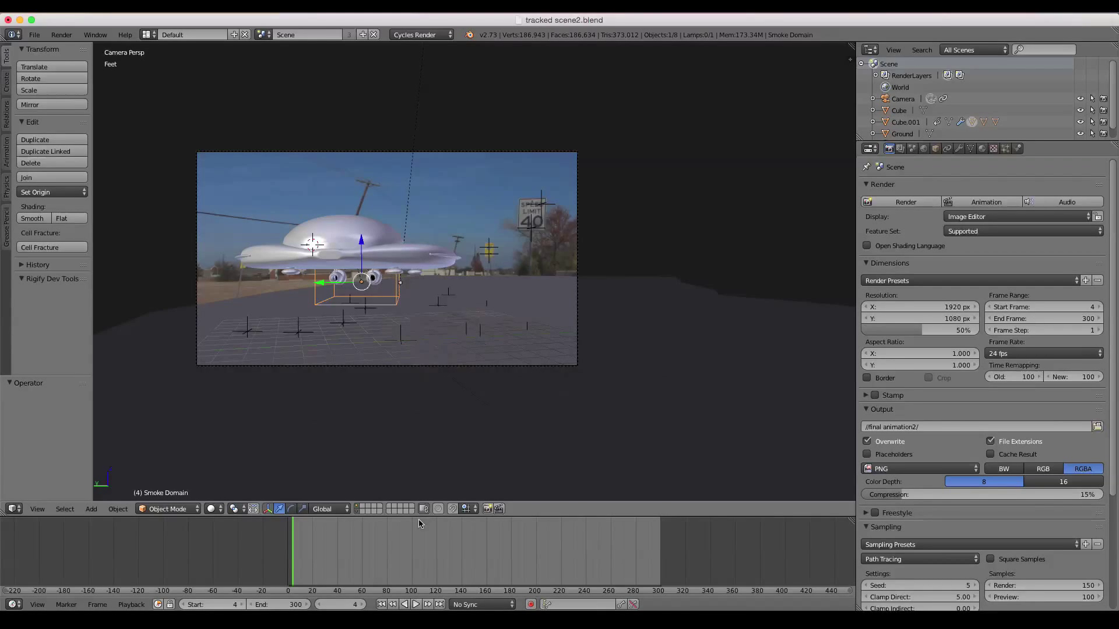
left_click_drag(413, 534, 385, 562)
left_click(381, 604)
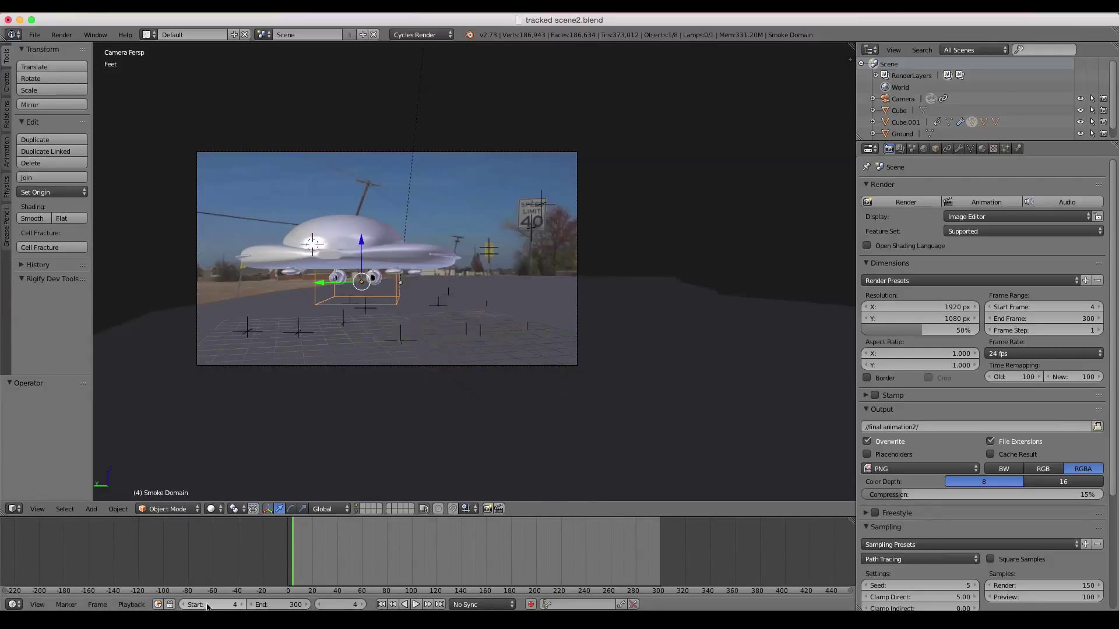
left_click(278, 605)
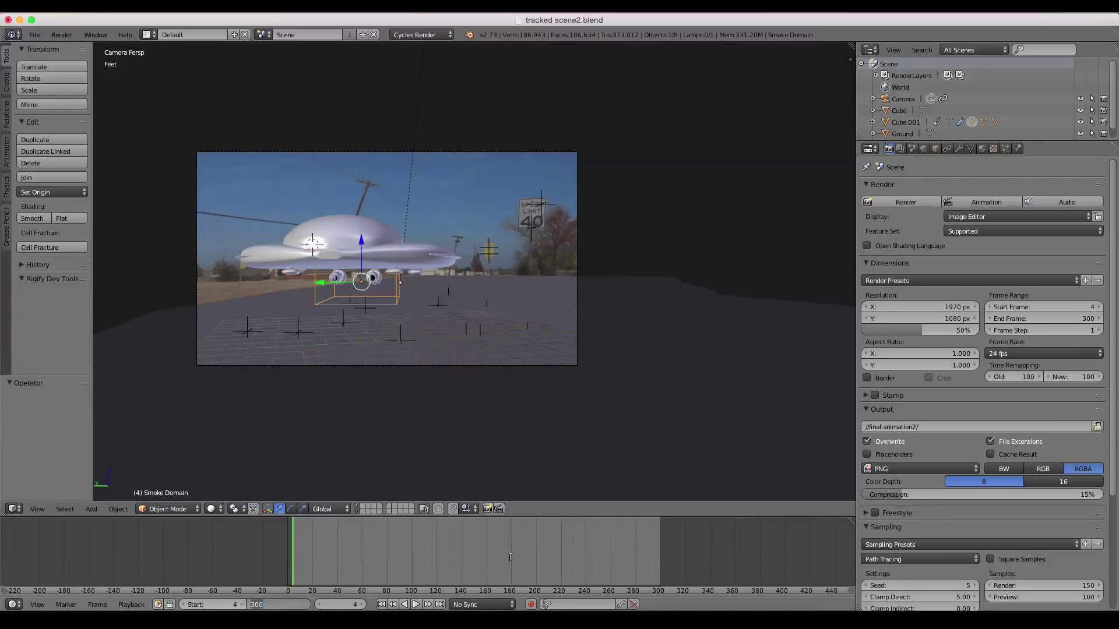
key("Return")
left_click_drag(647, 534, 661, 537)
left_click(381, 604)
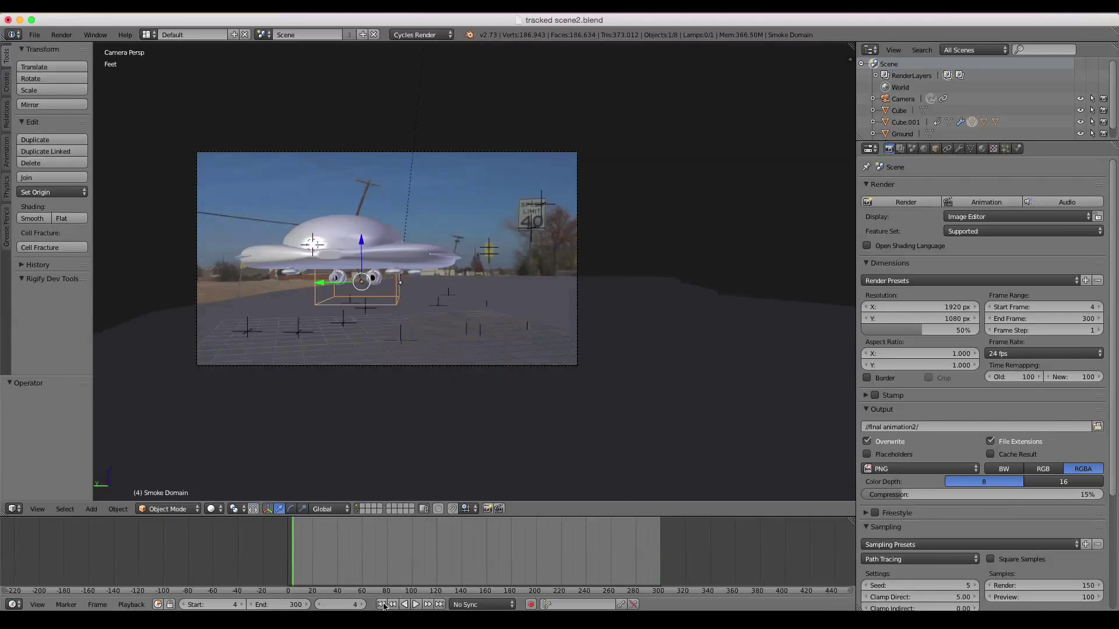
Step: Review the movie output formats but keep PNG as the file format
scroll(1019, 446, "down", 4)
scroll(991, 349, "up", 3)
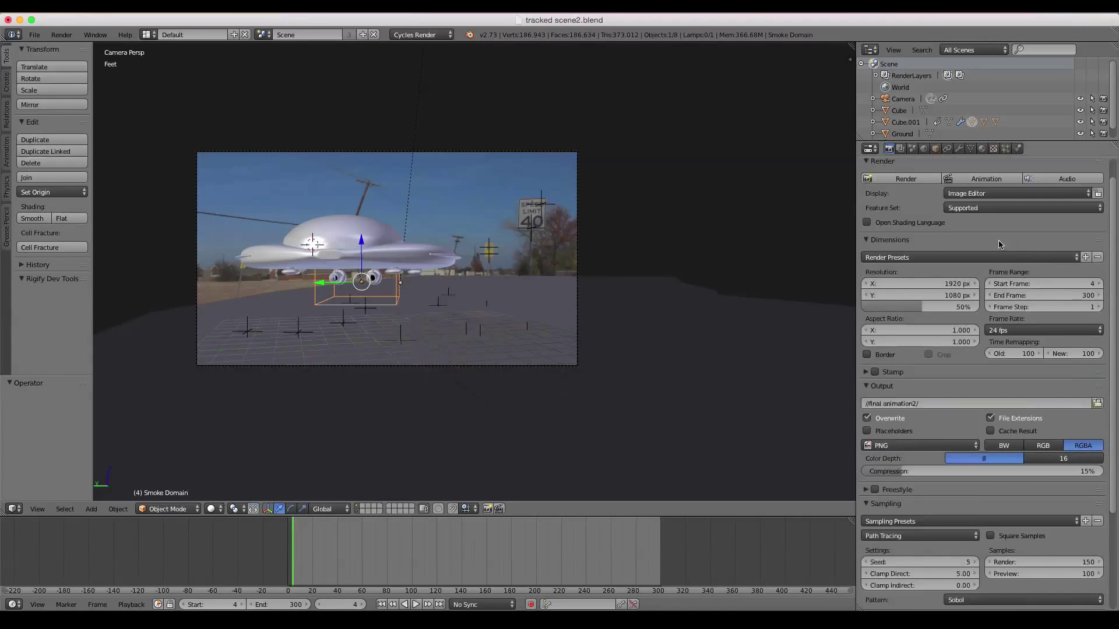
scroll(967, 286, "down", 3)
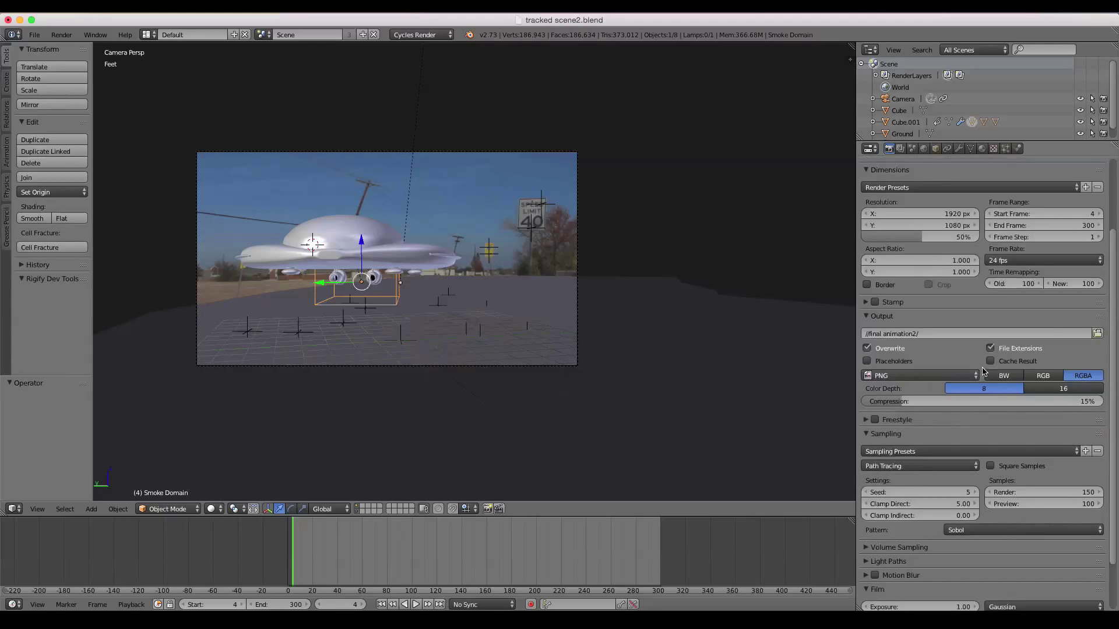
scroll(990, 294, "up", 3)
scroll(1015, 303, "up", 1)
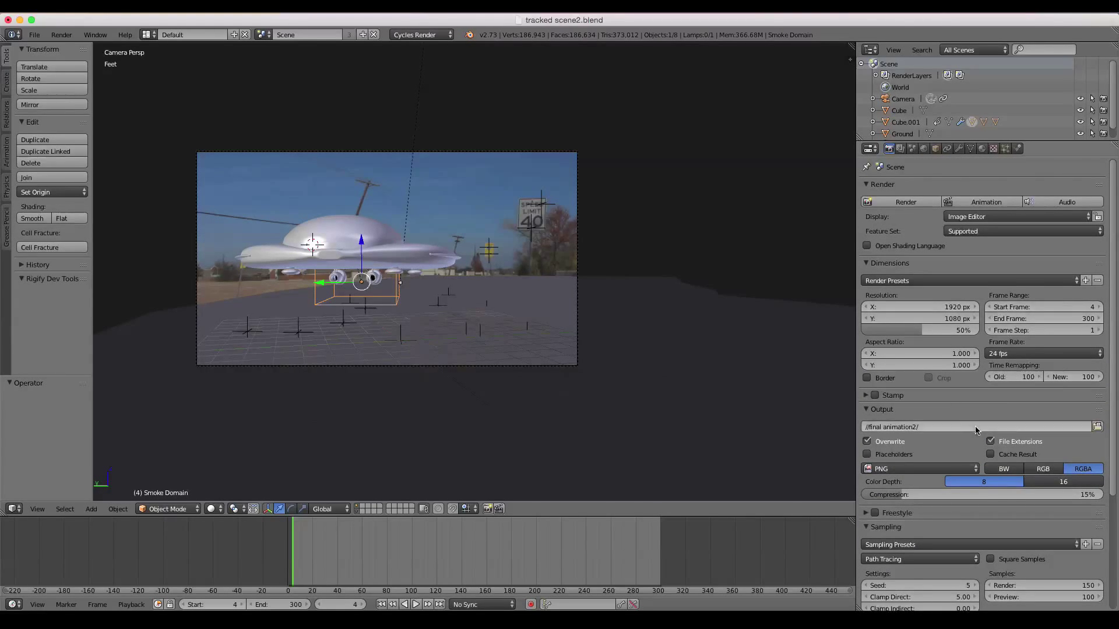
left_click(895, 469)
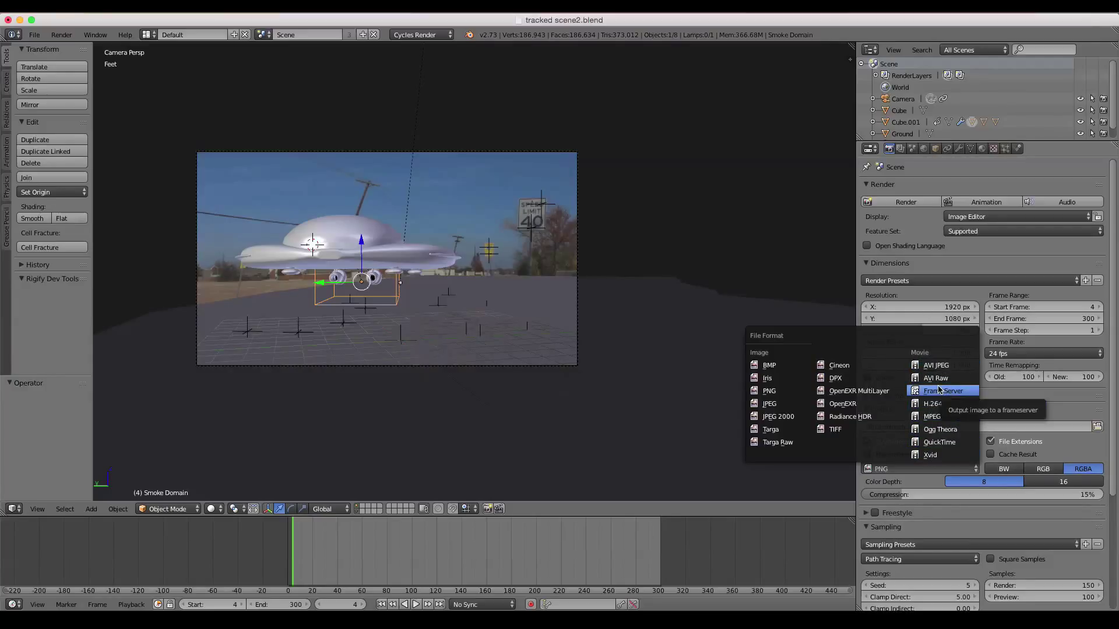
left_click(921, 473)
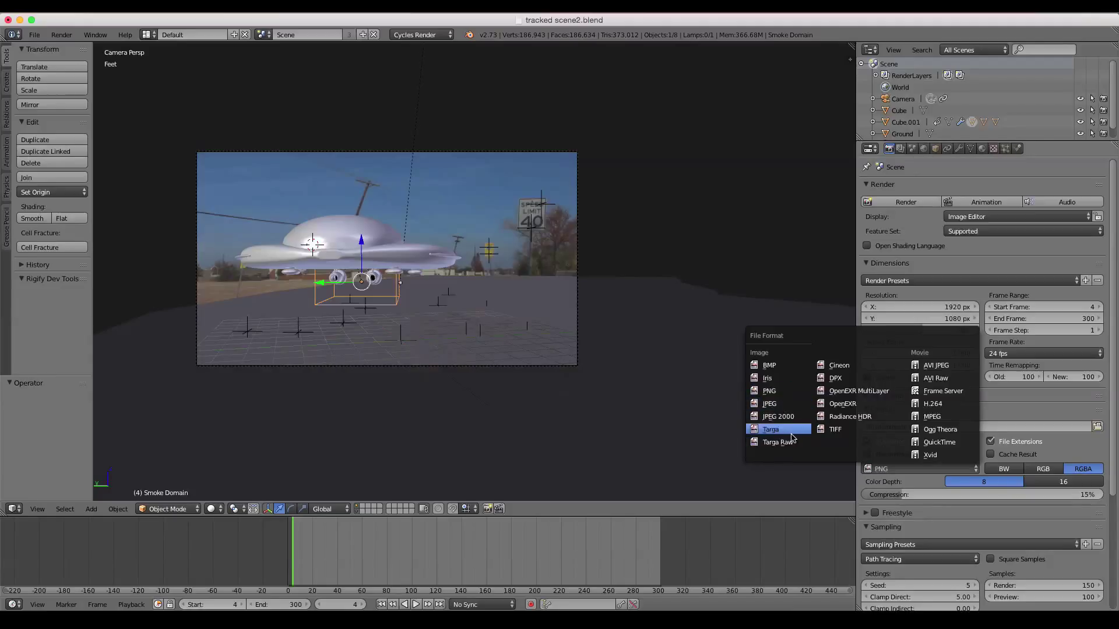
left_click(784, 394)
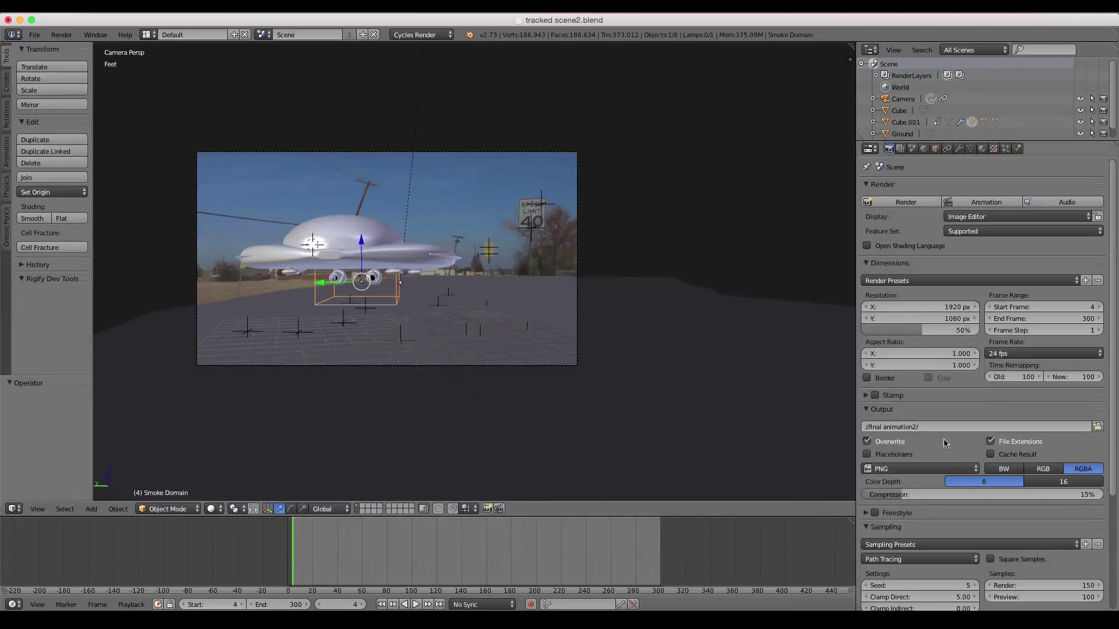
Step: Set the render output folder to final animation2
scroll(1010, 451, "down", 2)
scroll(1003, 414, "down", 3)
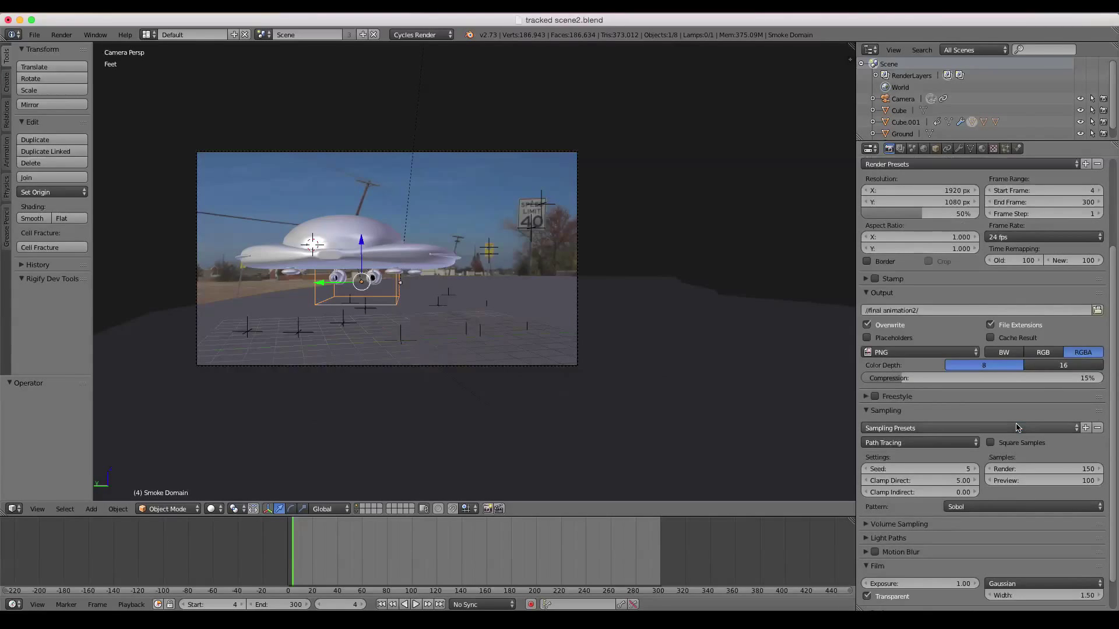
scroll(1066, 455, "down", 2)
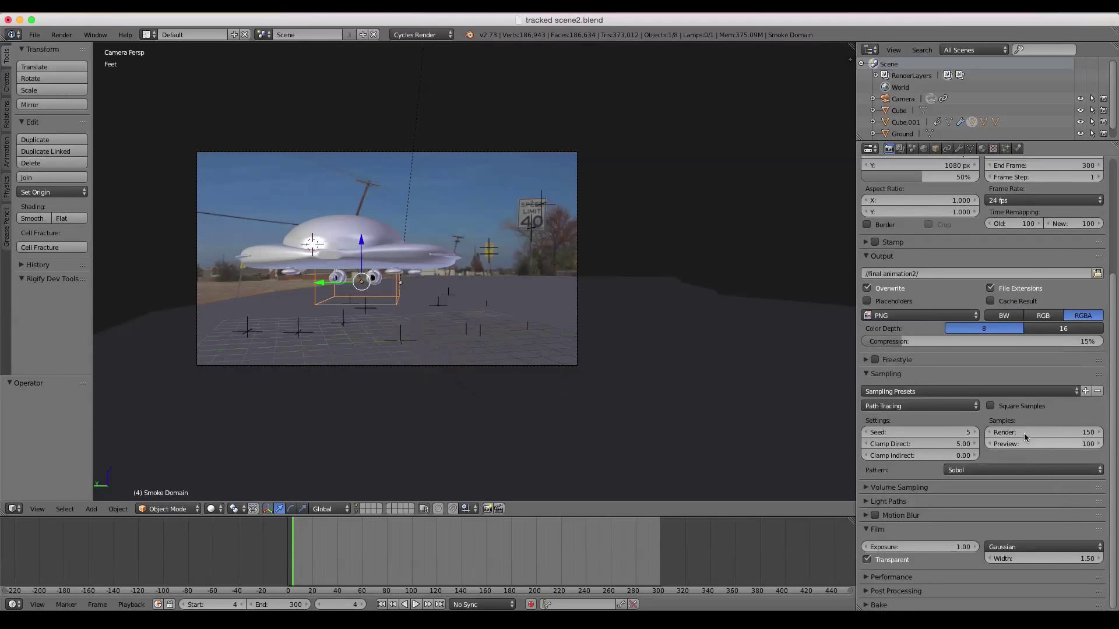
scroll(1001, 394, "up", 6)
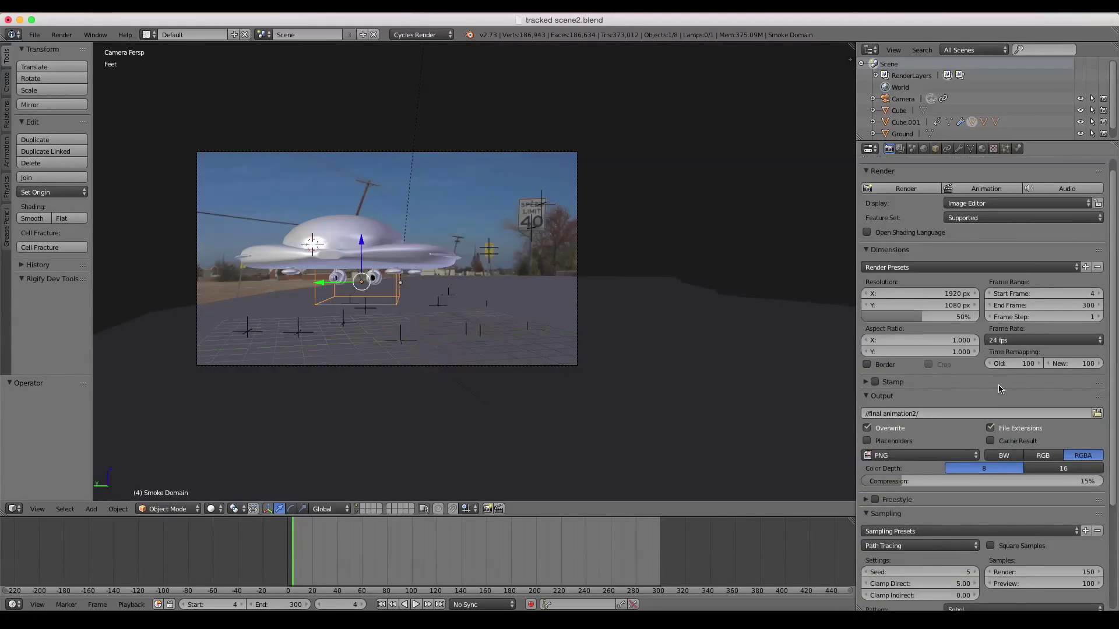
scroll(912, 476, "up", 1)
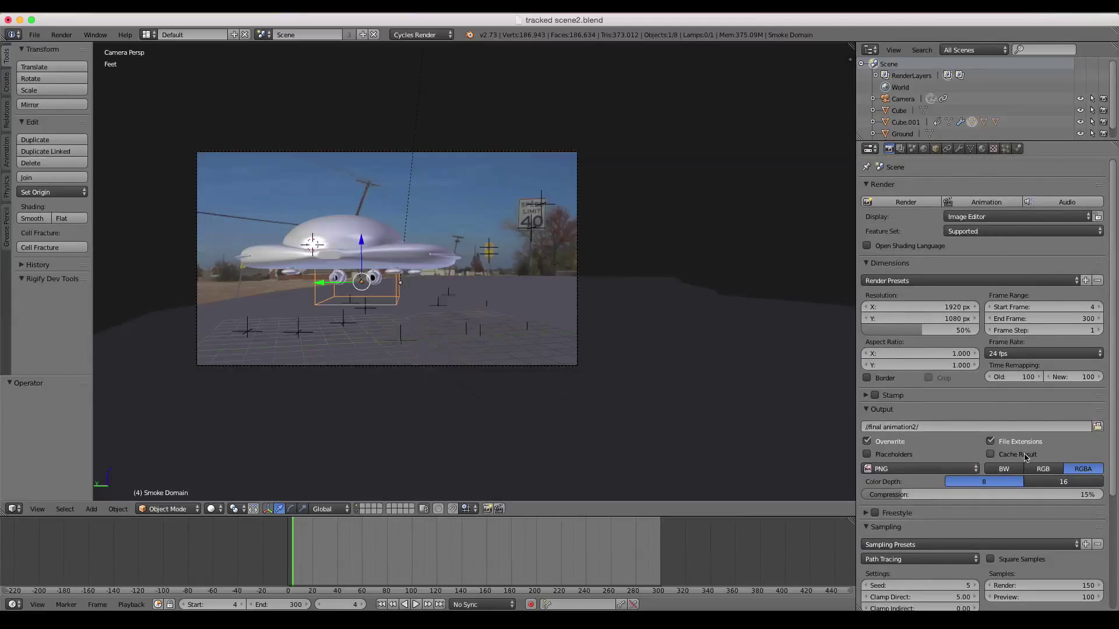
left_click(1097, 427)
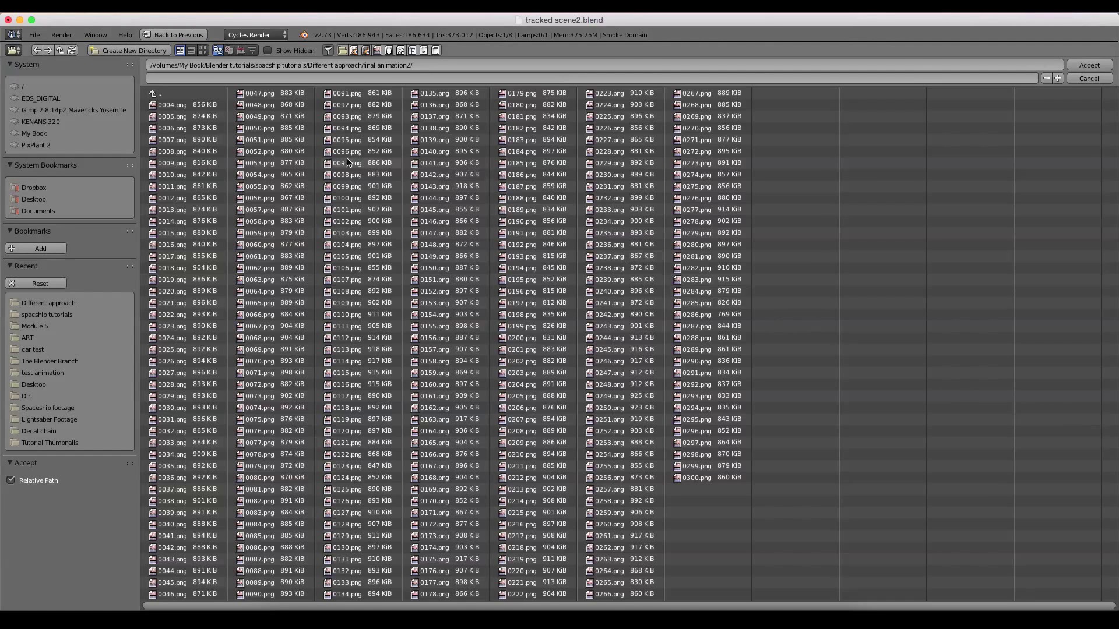
left_click(161, 96)
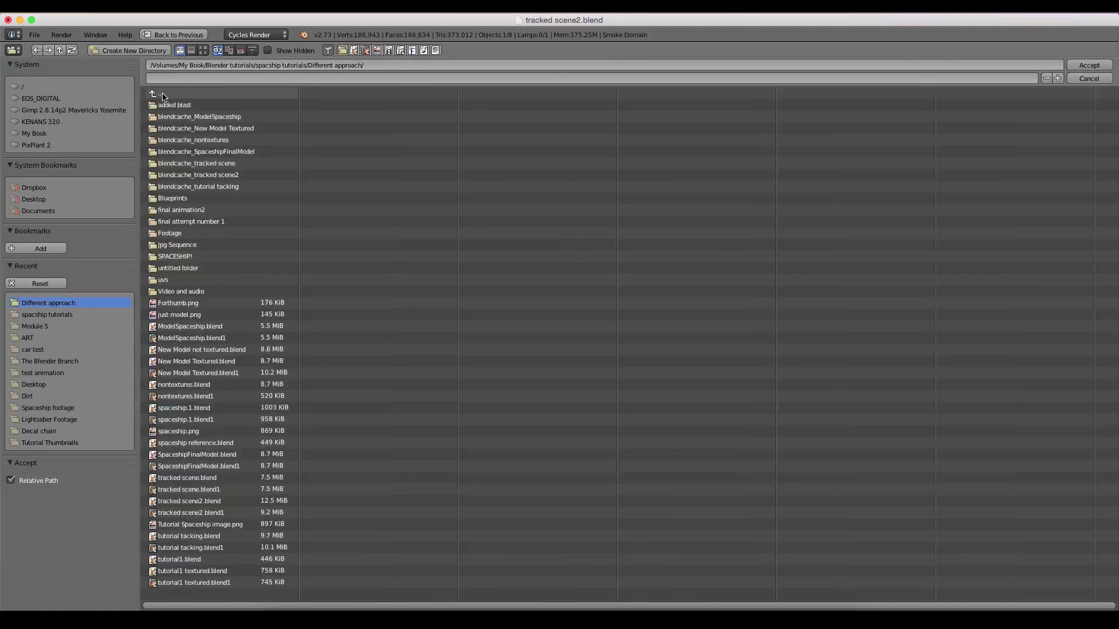
left_click(183, 210)
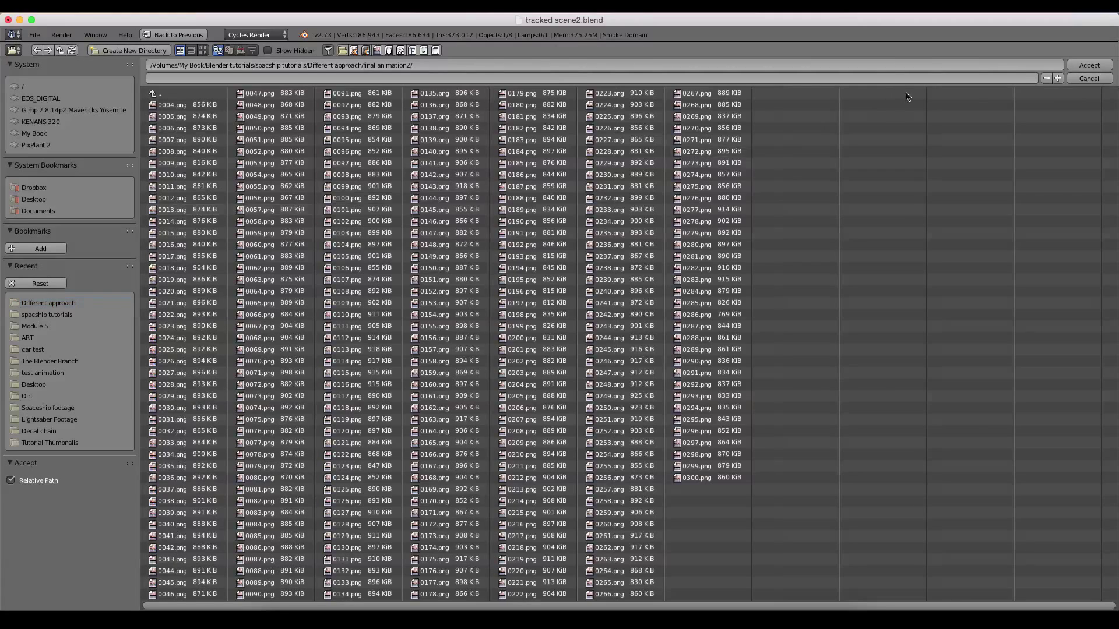
left_click(1089, 65)
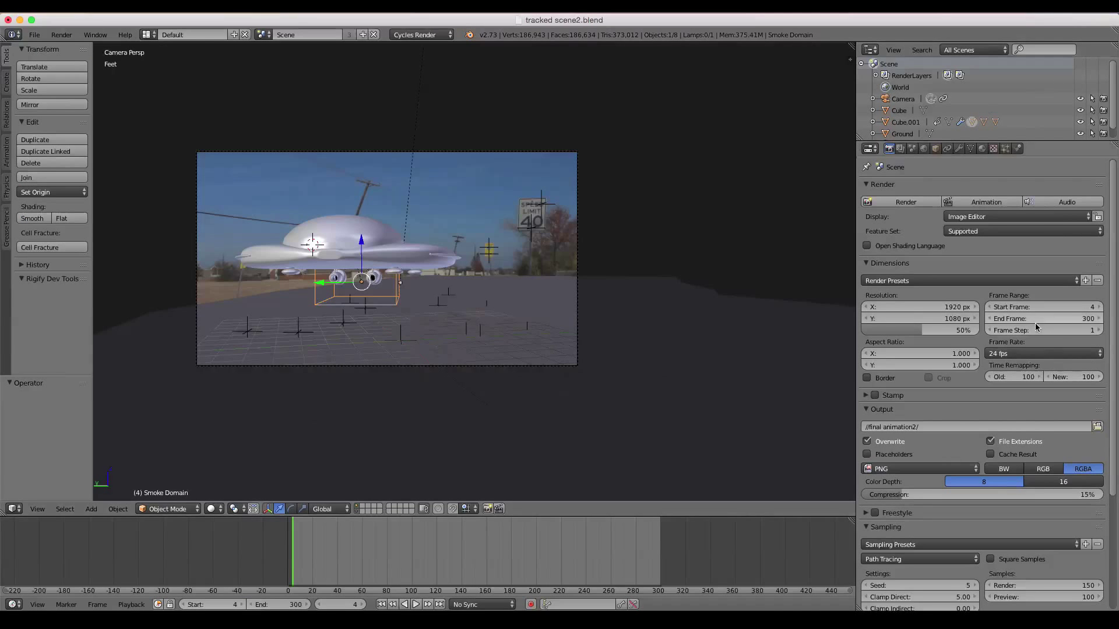
Step: Set the render tile size to 256 × 256 under Performance
scroll(1000, 427, "down", 5)
scroll(1000, 427, "down", 3)
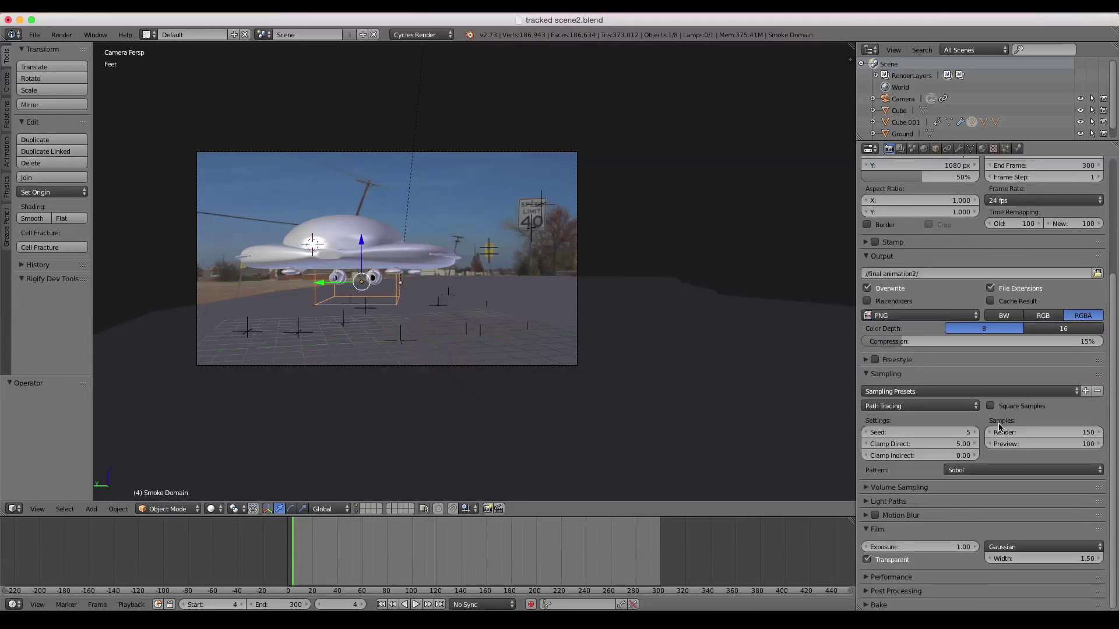
left_click(878, 577)
scroll(940, 562, "down", 4)
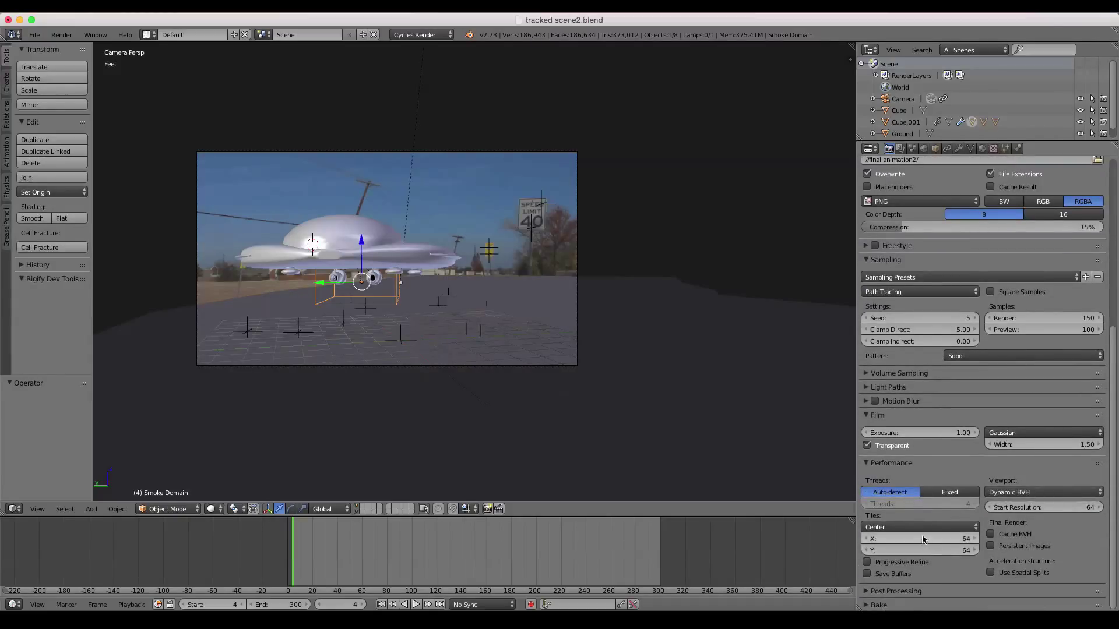
left_click(921, 536)
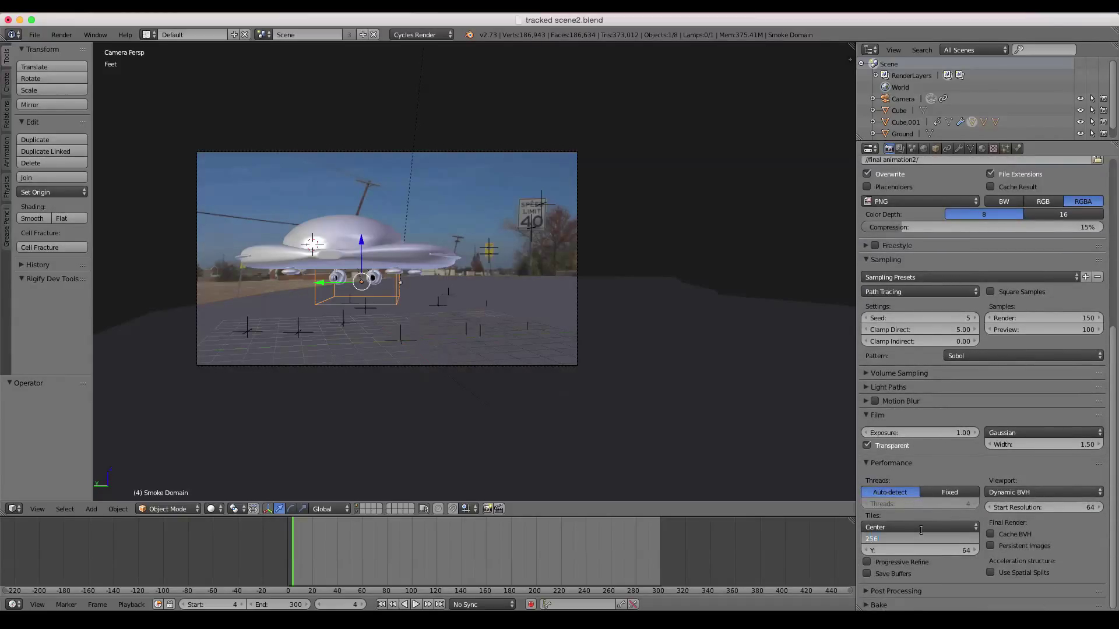
key("Tab")
type("2")
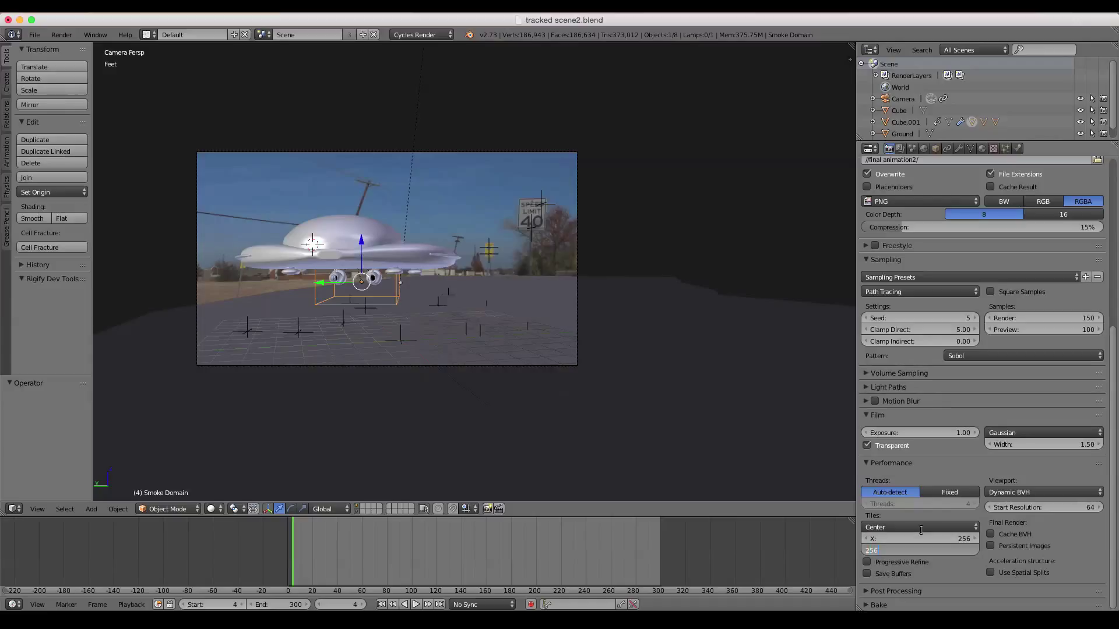
type("56")
key("Return")
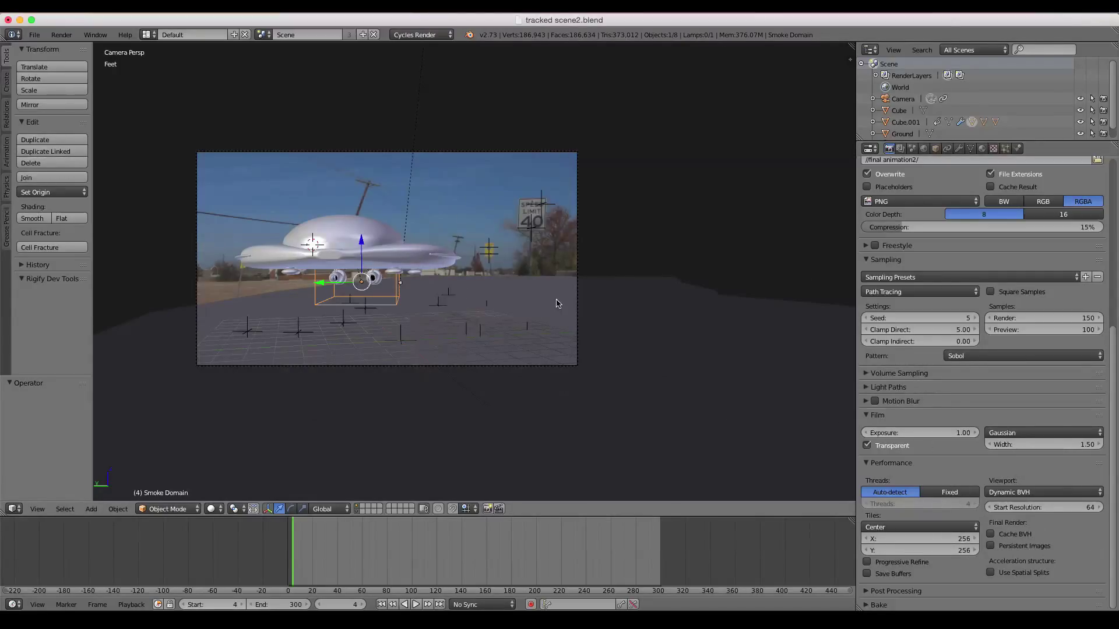
scroll(1051, 556, "up", 1)
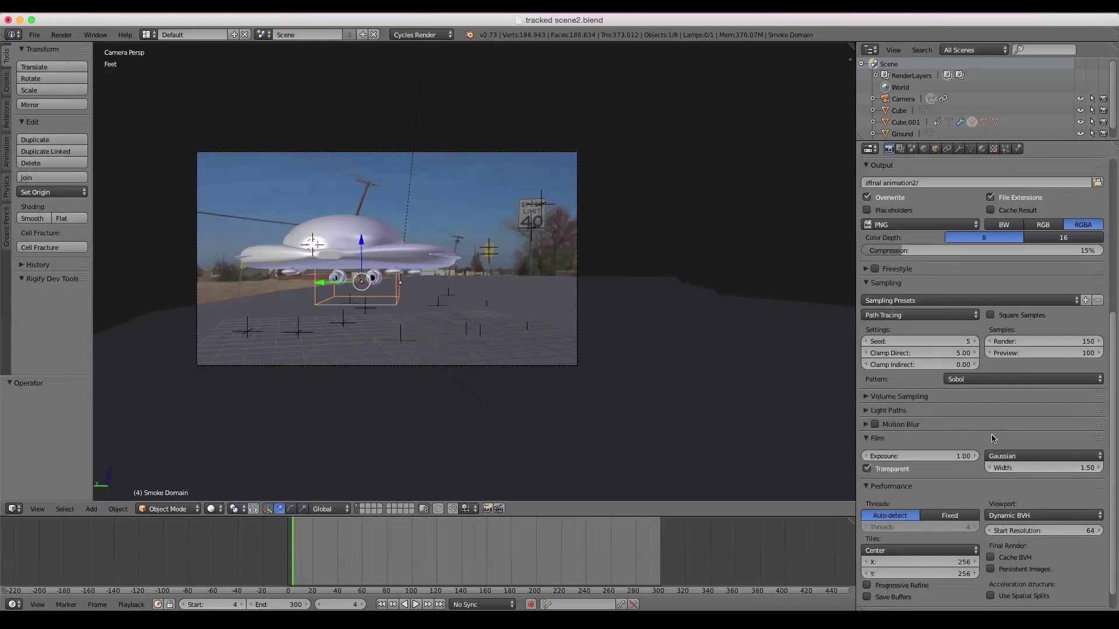
scroll(933, 546, "down", 1)
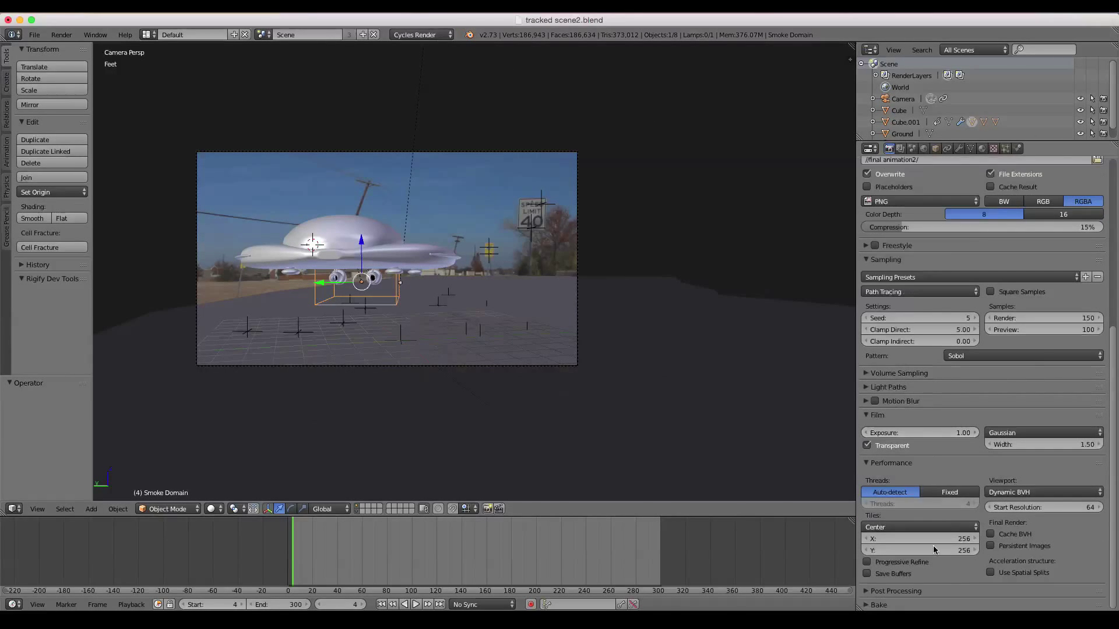
scroll(1006, 537, "up", 4)
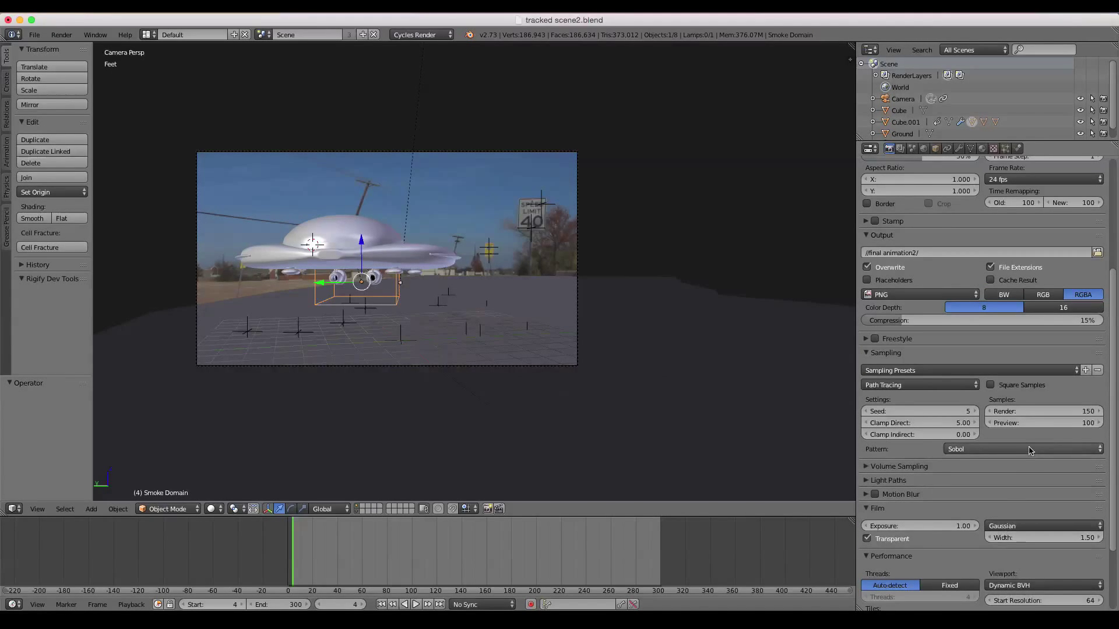
scroll(1037, 512, "up", 3)
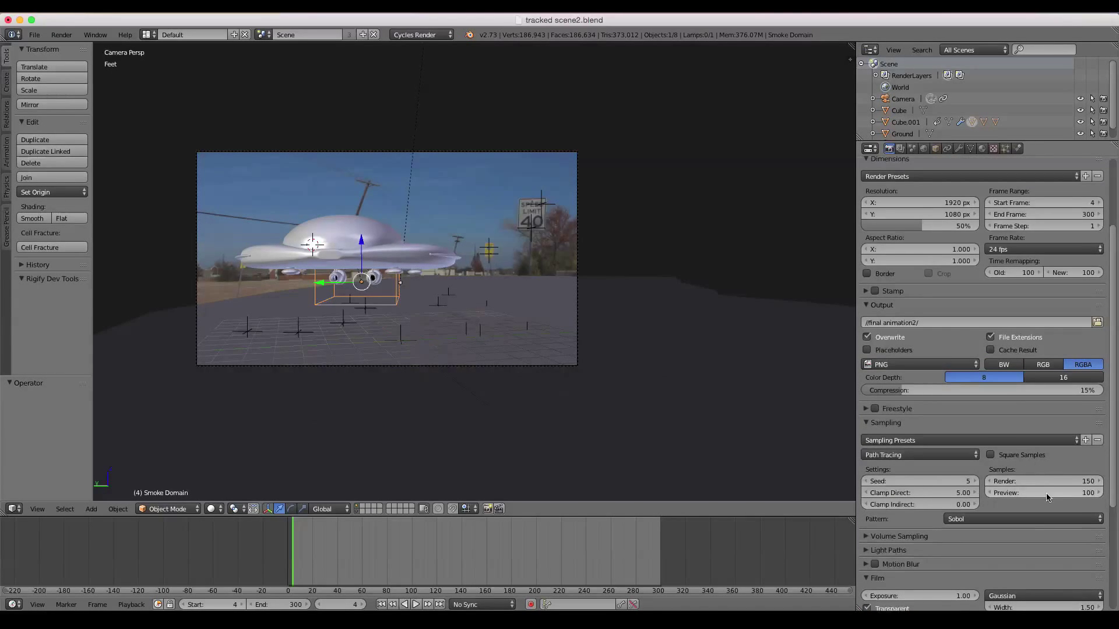
left_click(1010, 479)
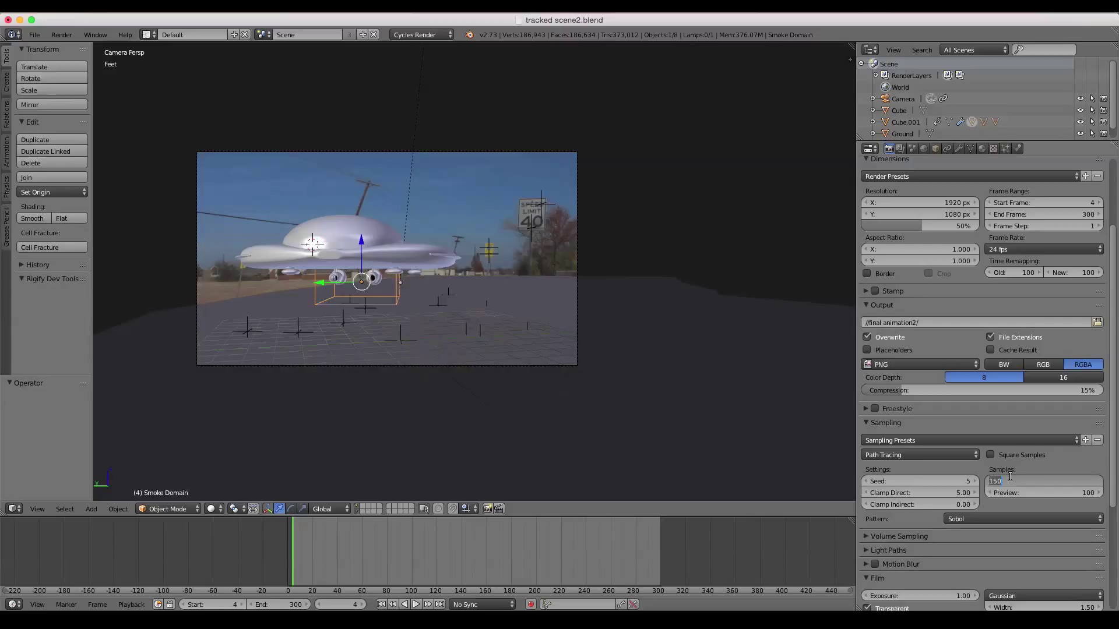
type("400")
key("Return")
left_click(1018, 482)
type("1200")
key("Return")
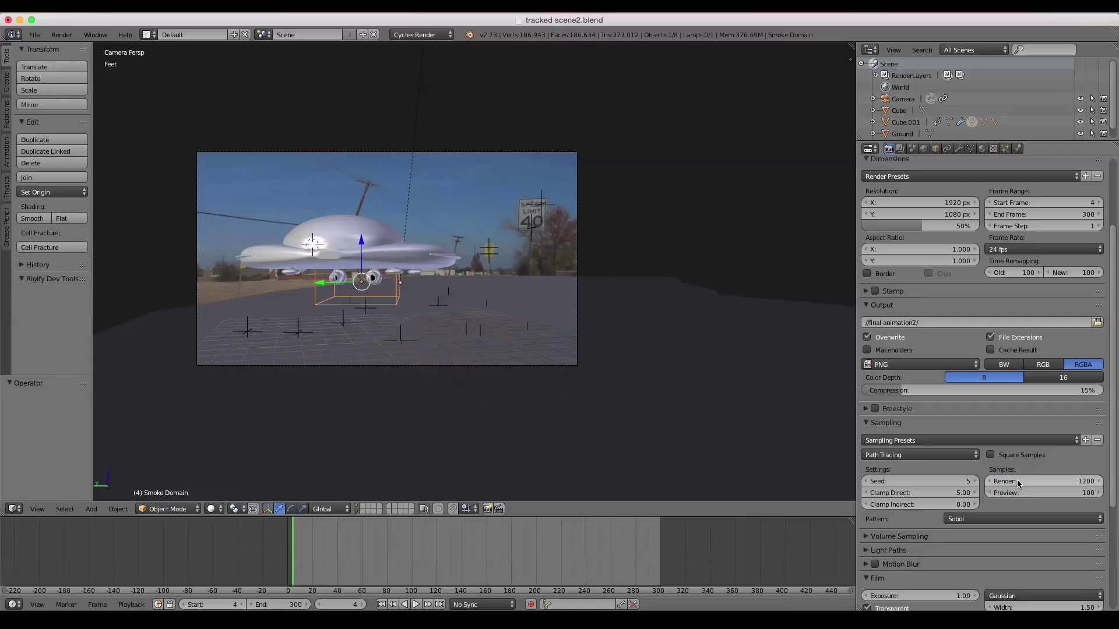
left_click(1019, 482)
type("150")
key("Return")
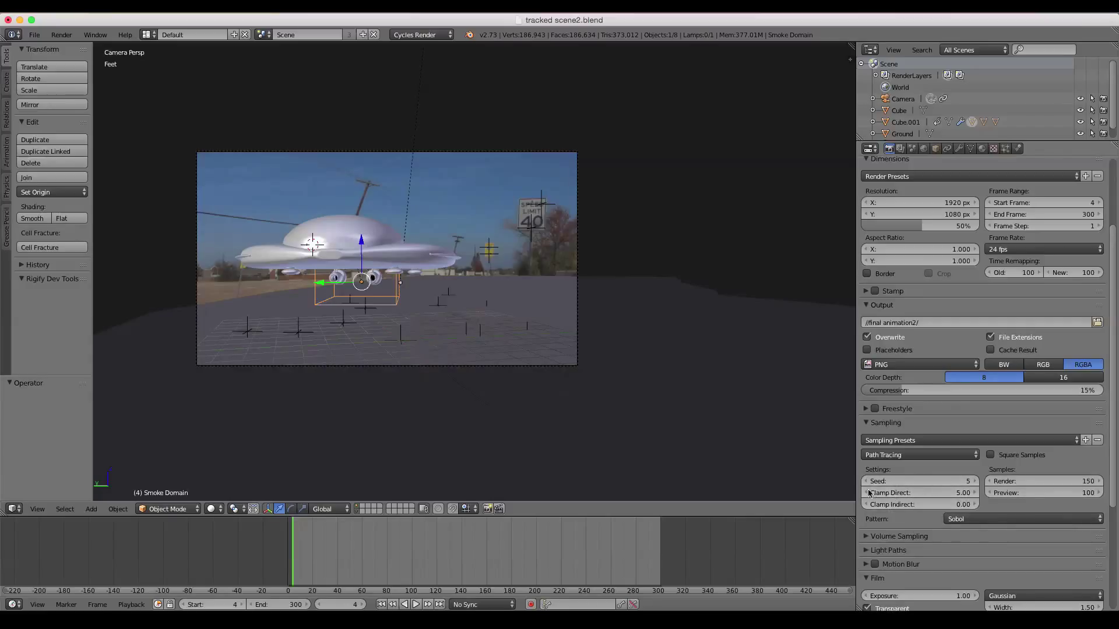
Step: Set Sampling Seed to 6 and both Clamp Direct and Clamp Indirect to 6.00
scroll(888, 480, "down", 2)
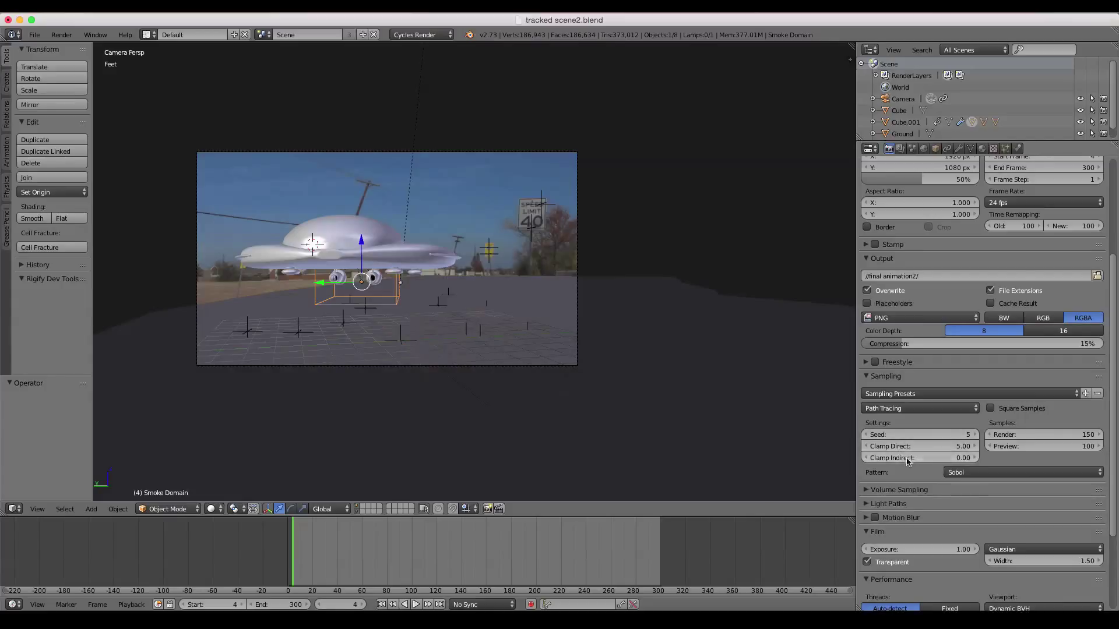
left_click(929, 431)
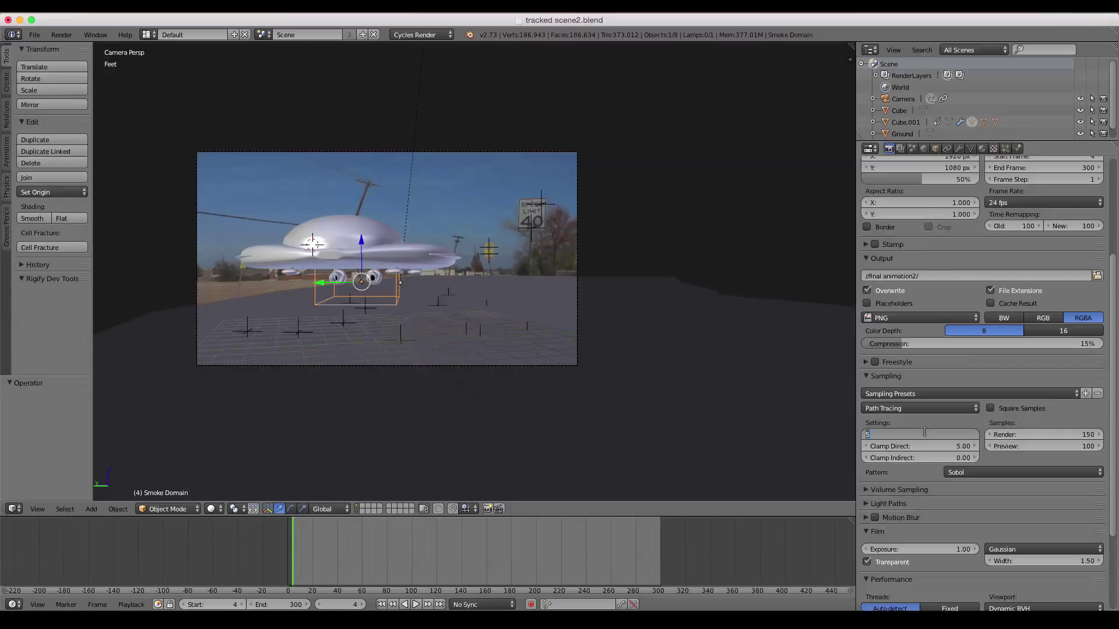
type("6")
key("Tab")
type("6")
key("Tab")
type("6")
key("Return")
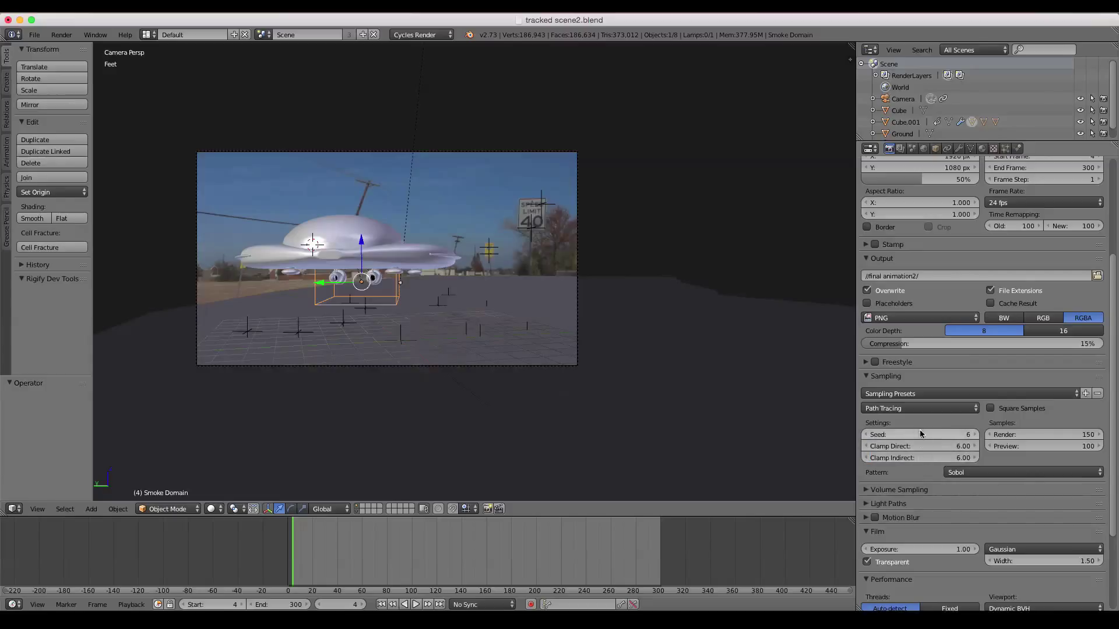
left_click(919, 432)
key("Return")
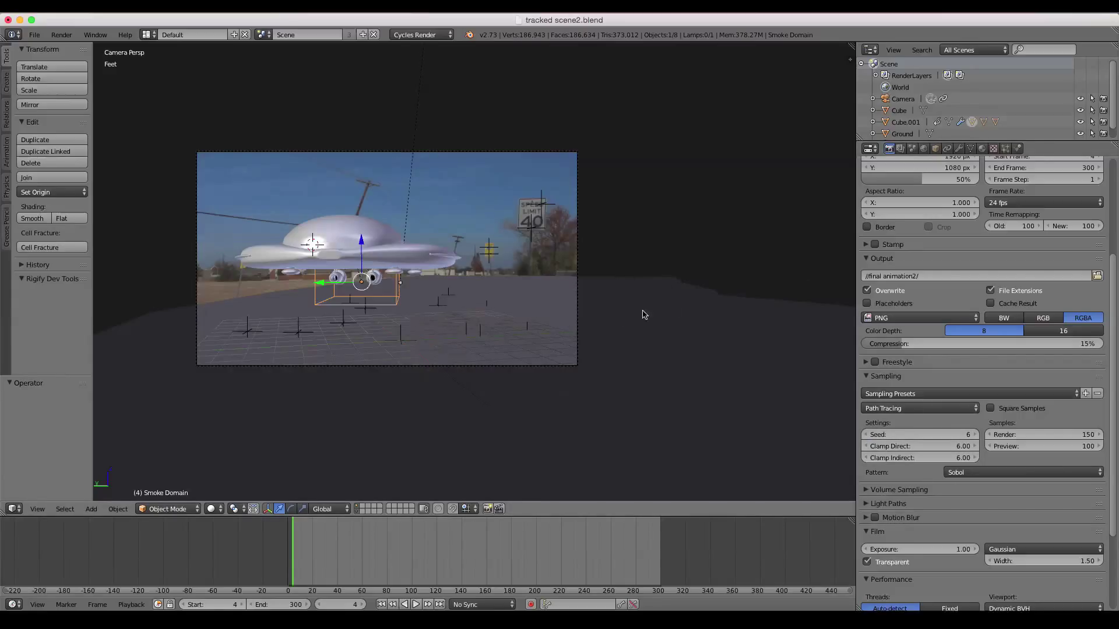
scroll(1040, 480, "up", 3)
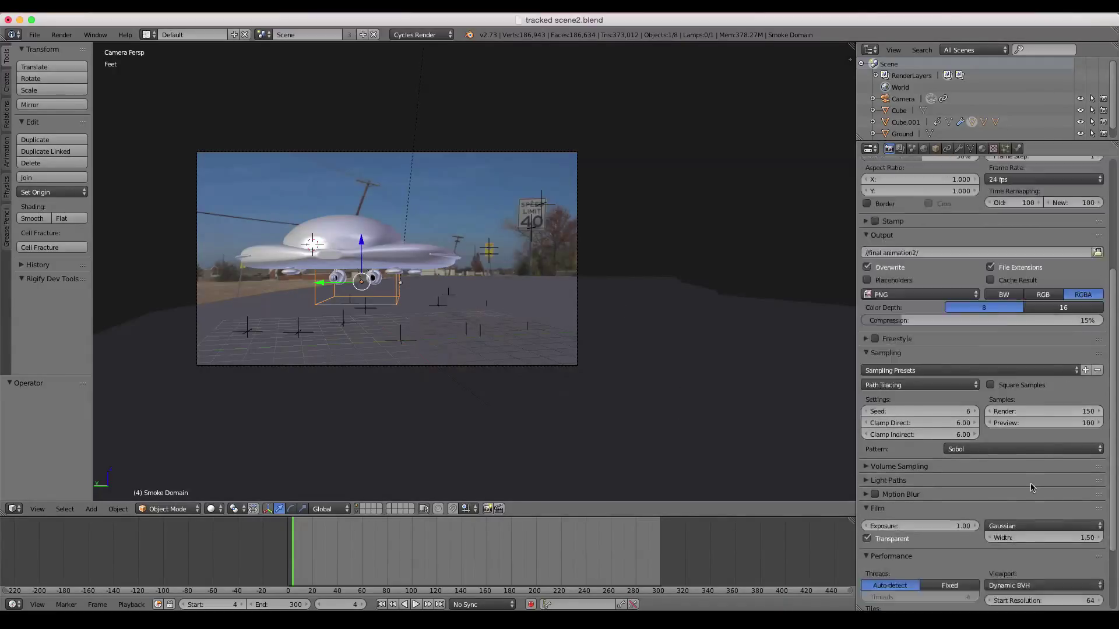
scroll(1032, 487, "down", 3)
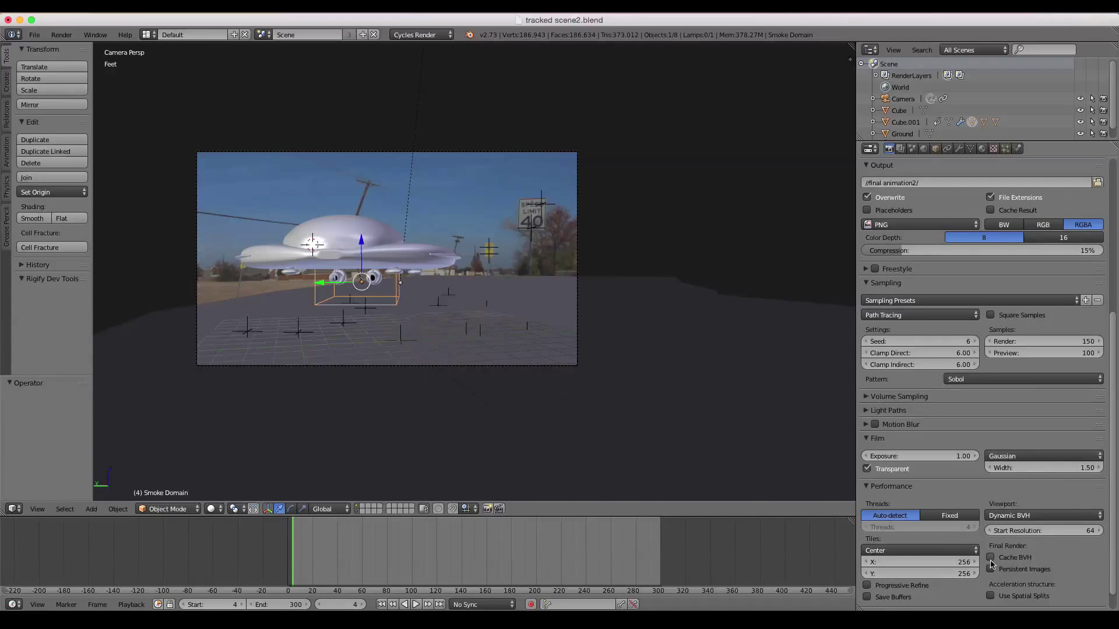
scroll(1051, 411, "up", 10)
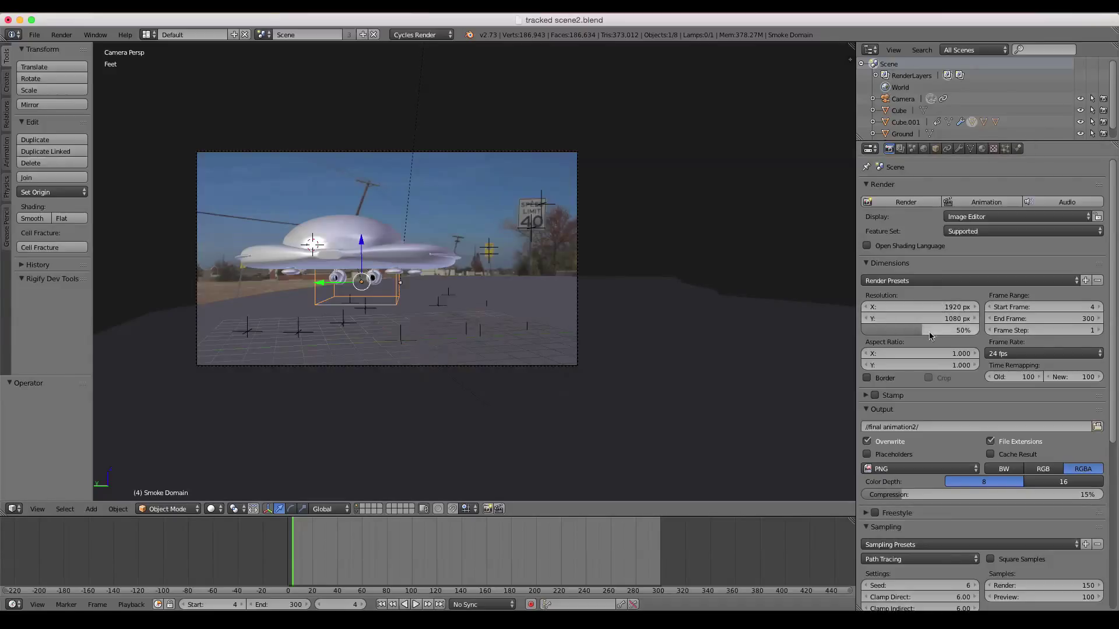
Step: Raise the resolution scale from 50% to 100% for full 1920×1080 output
left_click(914, 330)
type("100")
key("Return")
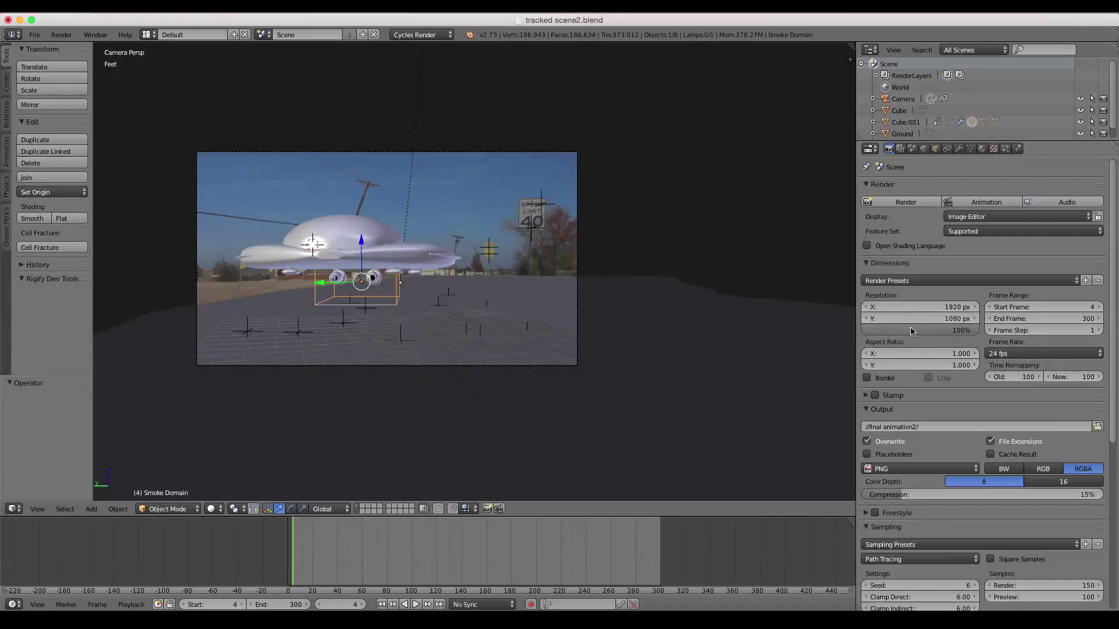
left_click(910, 329)
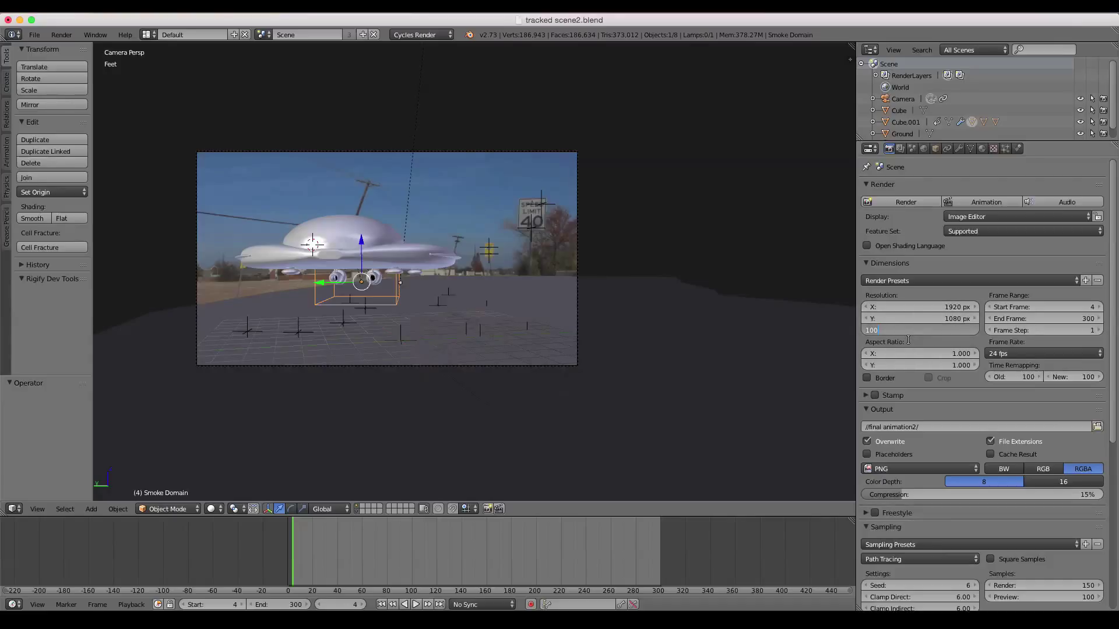
key("Return")
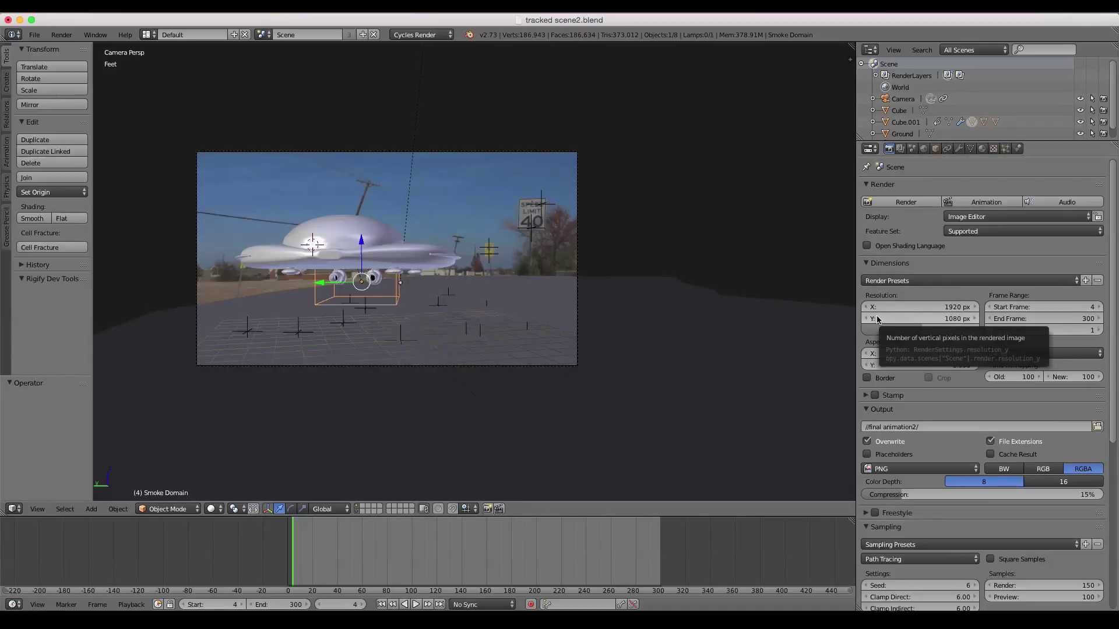
left_click(942, 331)
type("100")
key("Return")
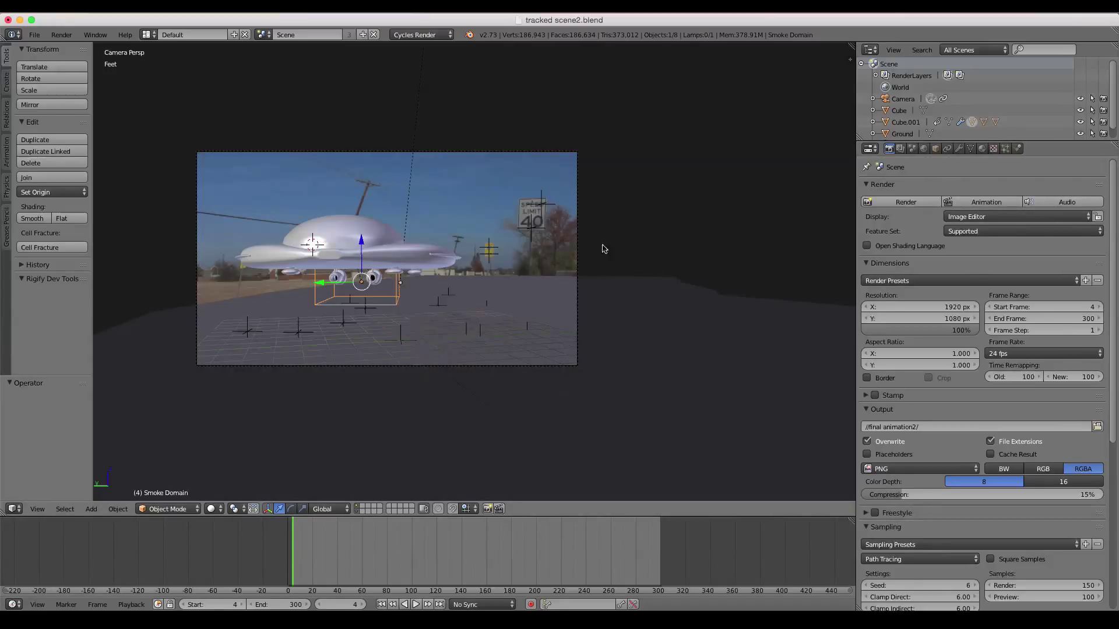
Step: Move the playhead to frame 21 and make the animation start at frame 21
left_click(314, 565)
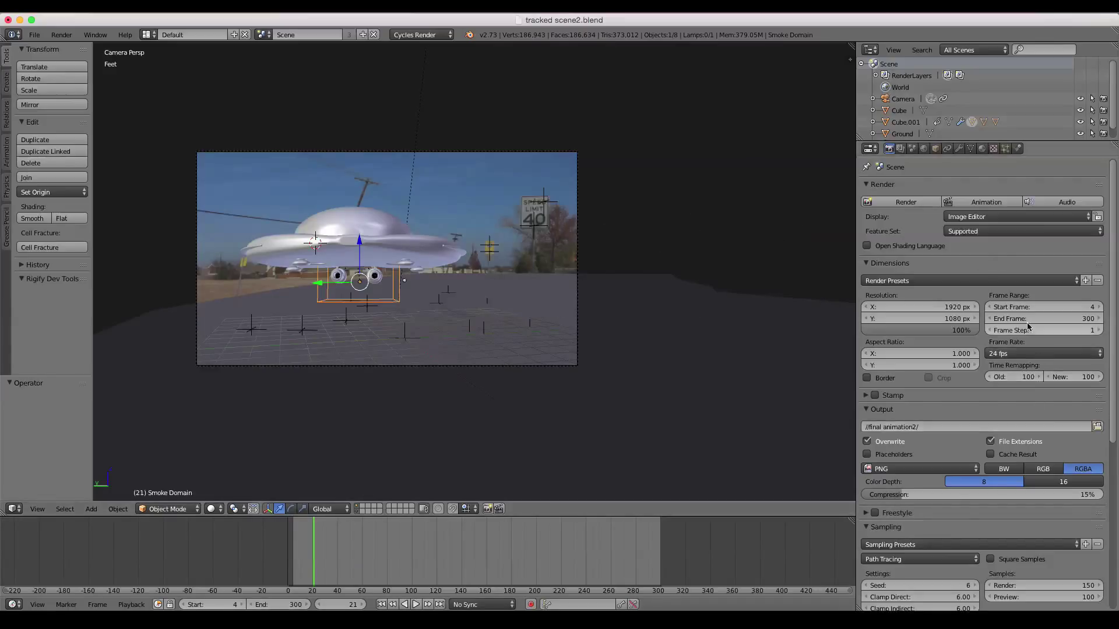
left_click(1034, 306)
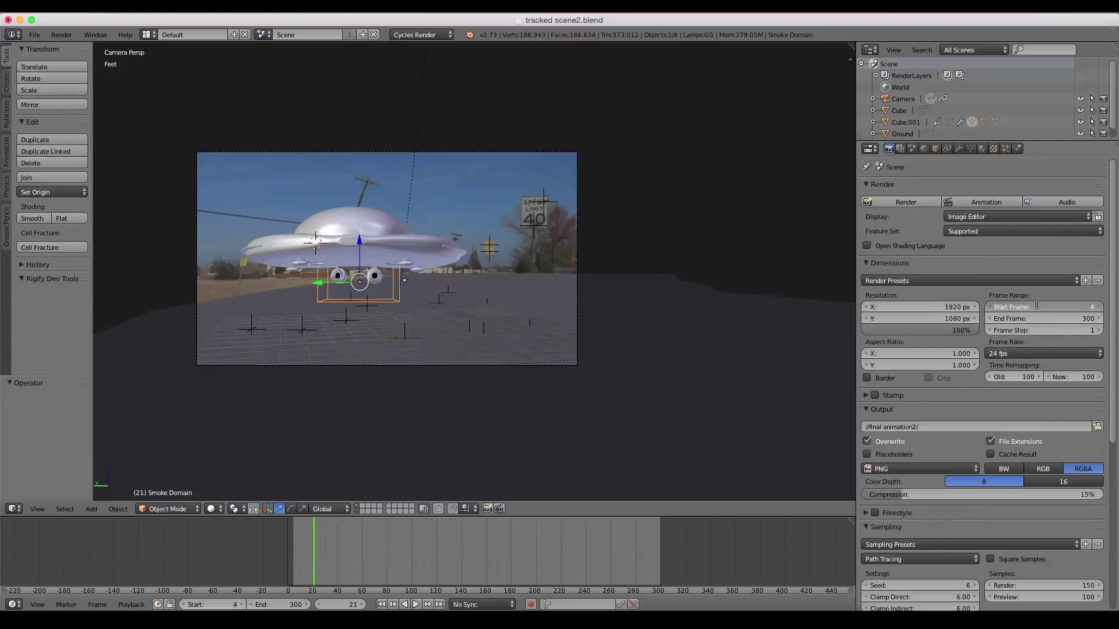
type("21")
key("Return")
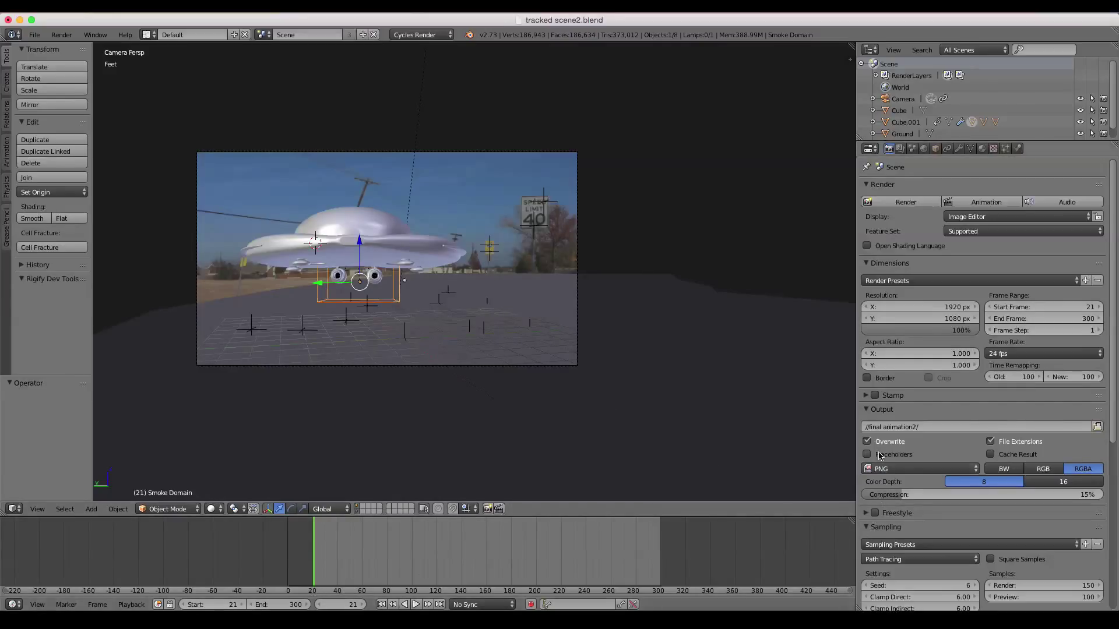
Step: Keep PNG as the output format and set the timeline start frame to 0
left_click(896, 473)
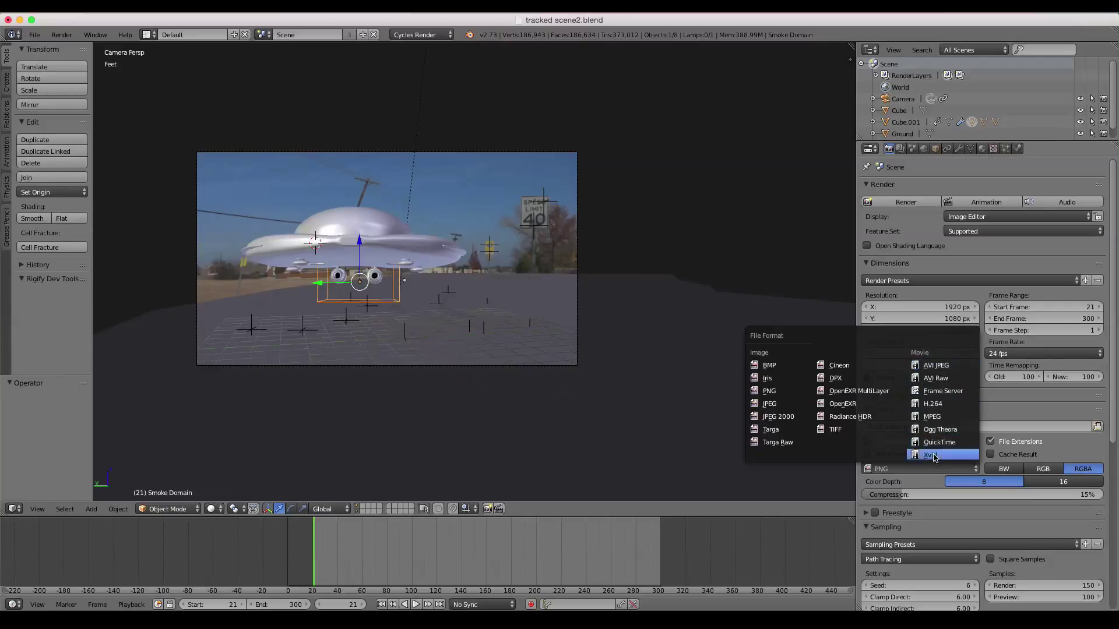
left_click(796, 235)
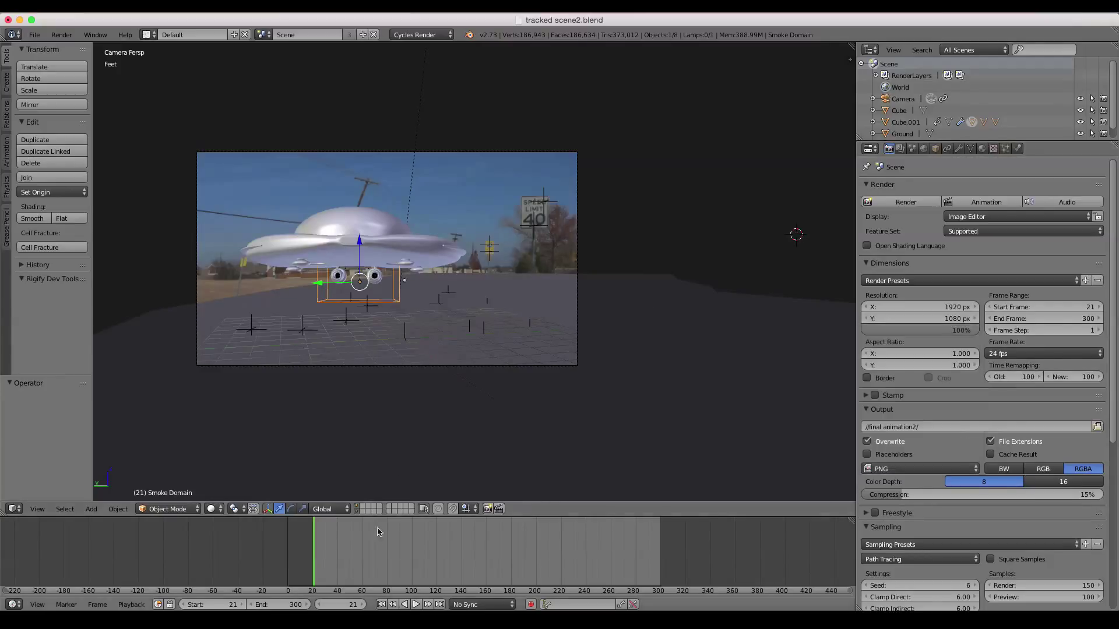
left_click(218, 603)
type("0")
key("Return")
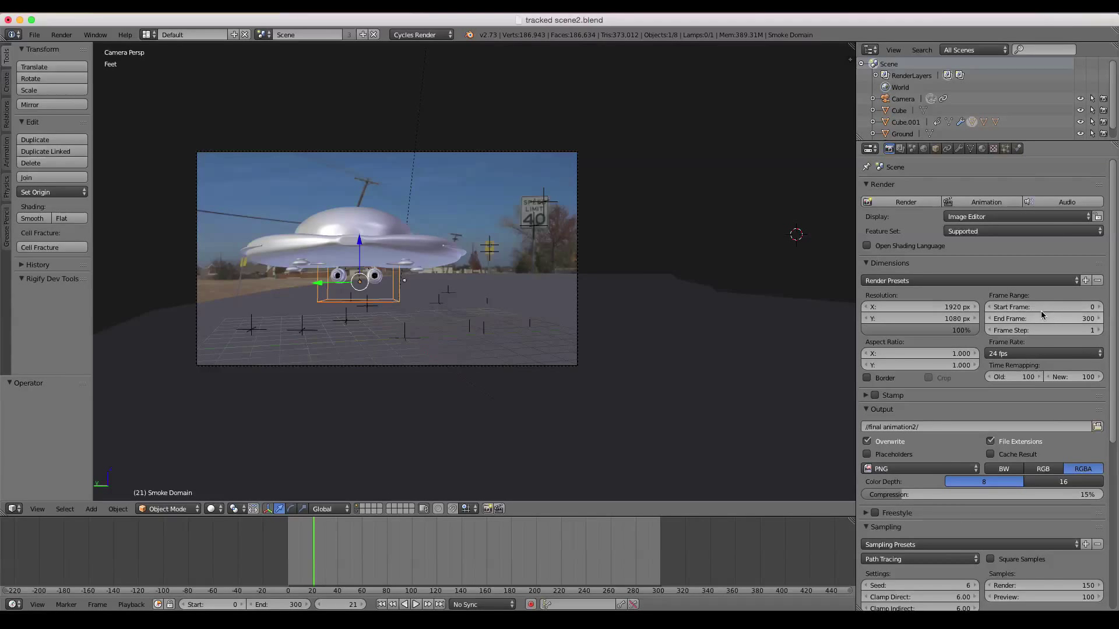
left_click(61, 35)
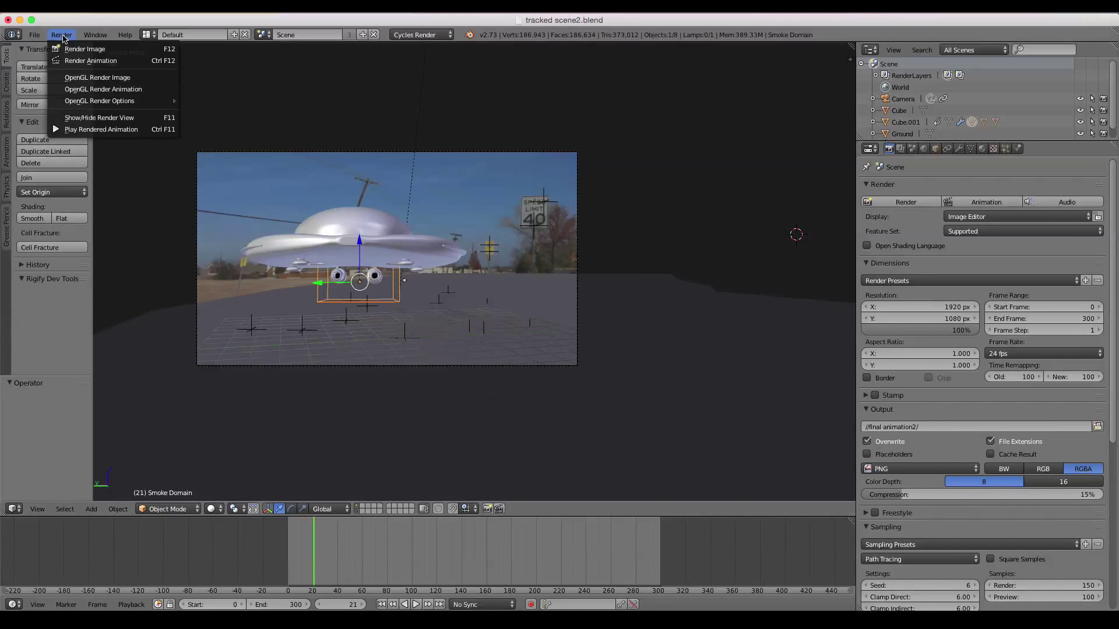
left_click(82, 129)
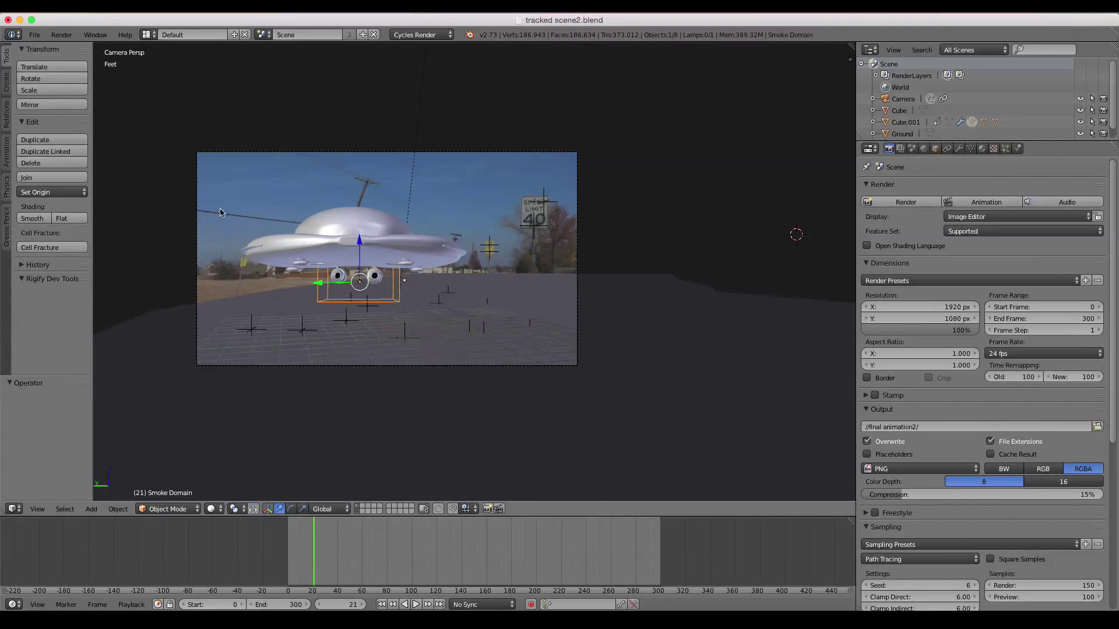
Step: Start a new blank file and switch to the Video Editing layout
left_click(34, 34)
left_click(45, 48)
key("Return")
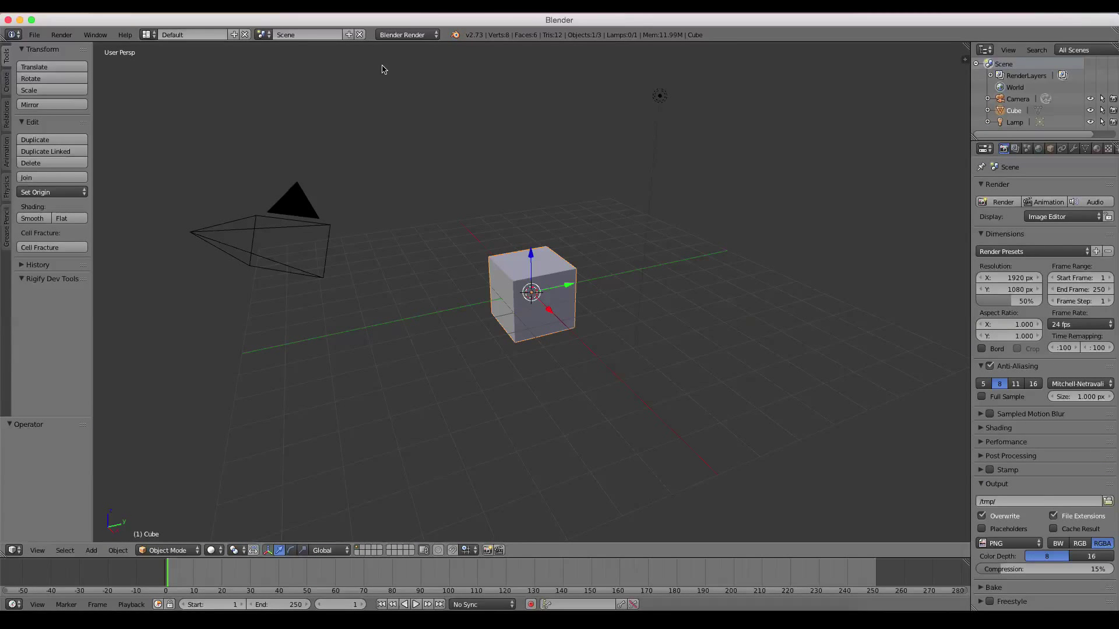
left_click(146, 35)
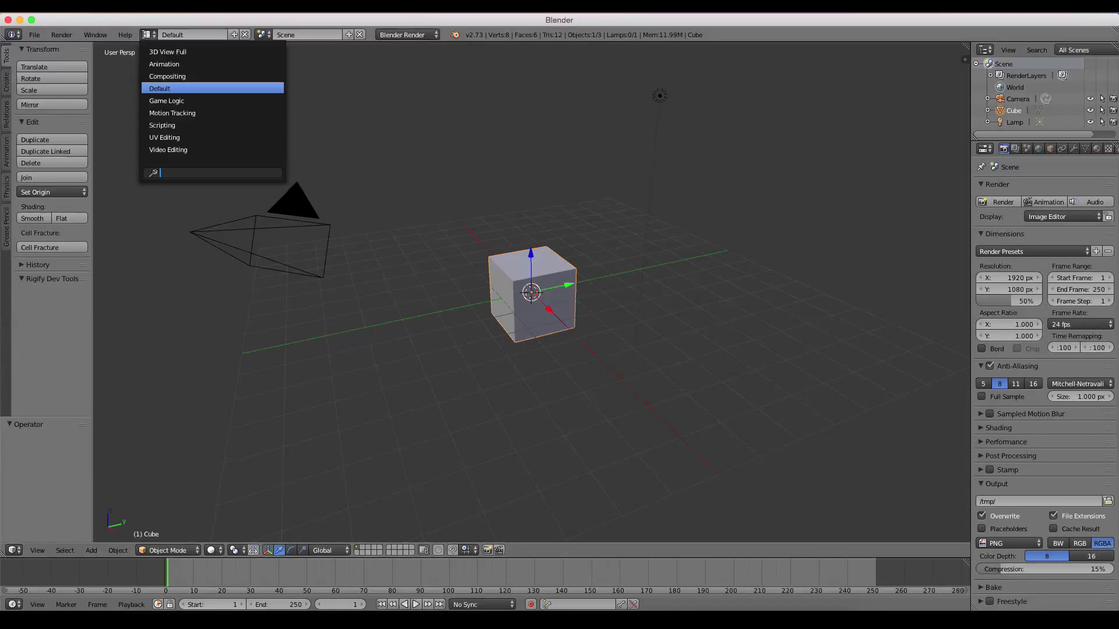
key("Down")
key("Down")
key("Down")
key("Down")
key("Down")
key("Return")
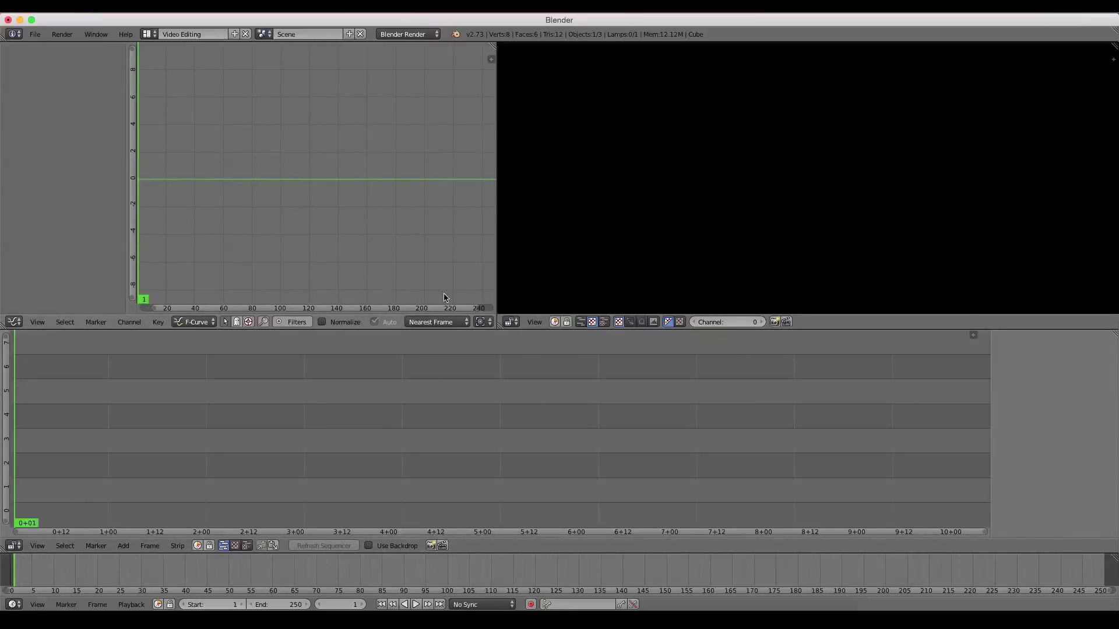
Step: Add an image strip, browsing to My Book/Blender tutorials/spacship tutorials/Different approach/final animation2
left_click(123, 547)
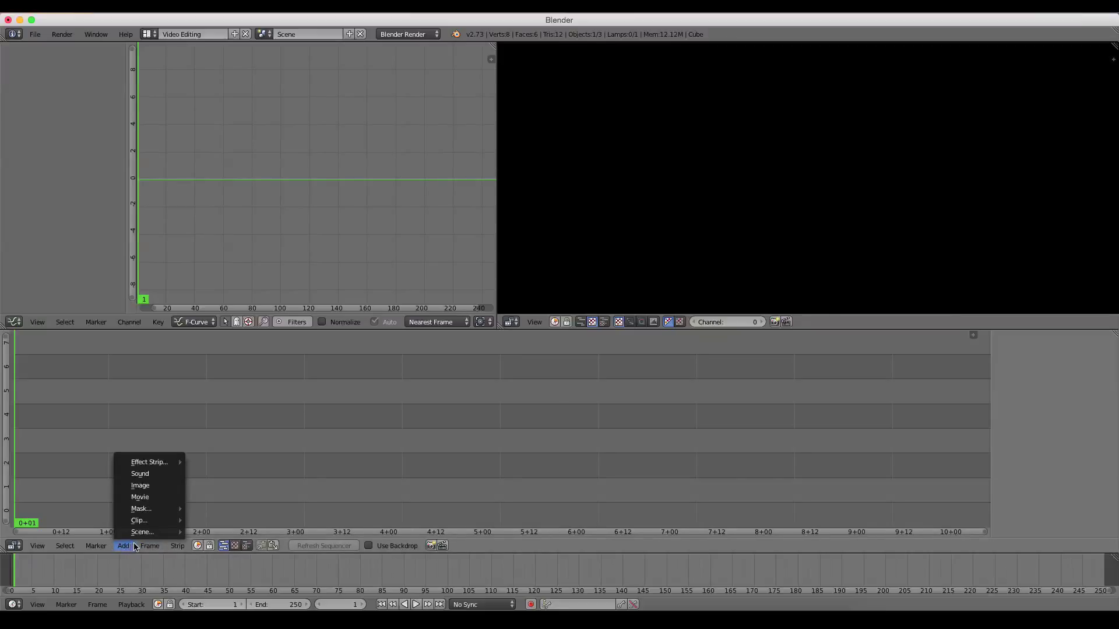
left_click(129, 542)
left_click(129, 544)
mouse_move(146, 526)
left_click(155, 487)
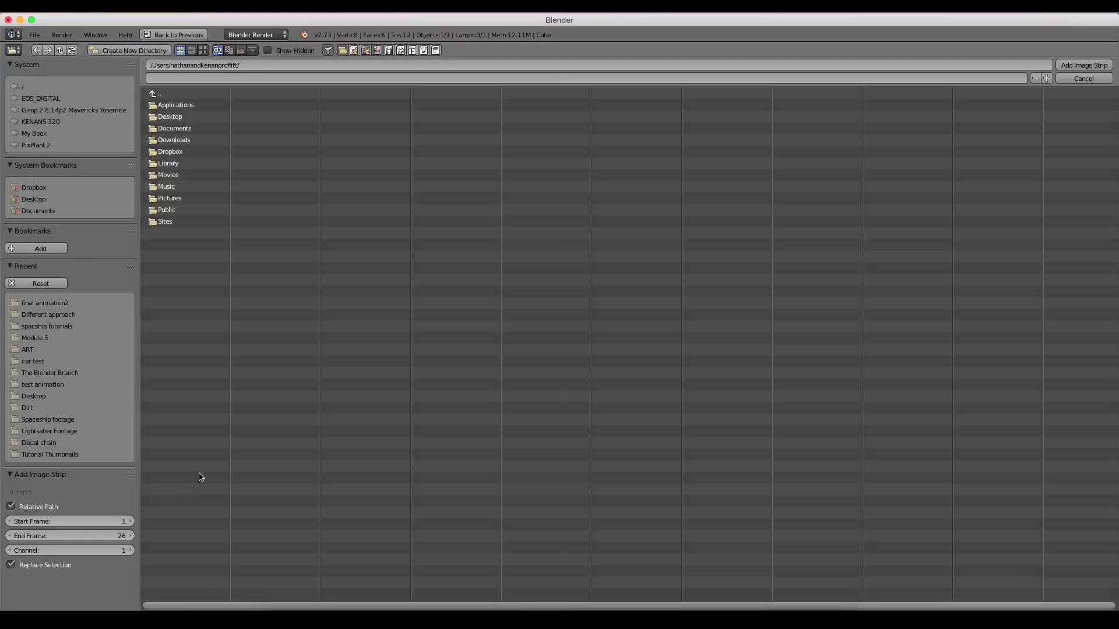
left_click(58, 132)
left_click(180, 117)
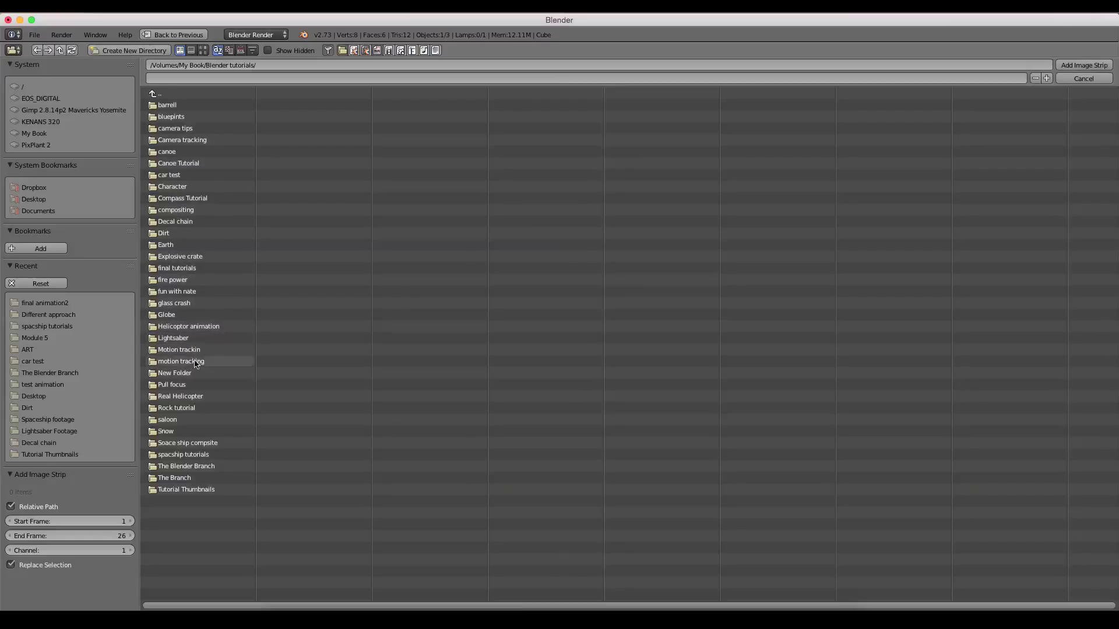
left_click(186, 455)
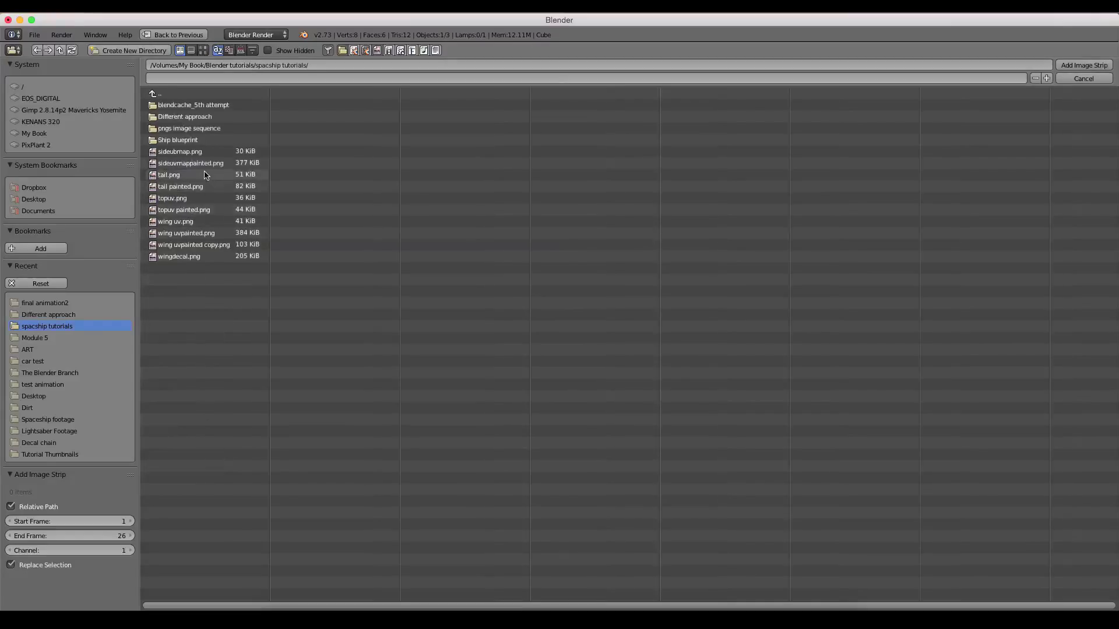
left_click(179, 117)
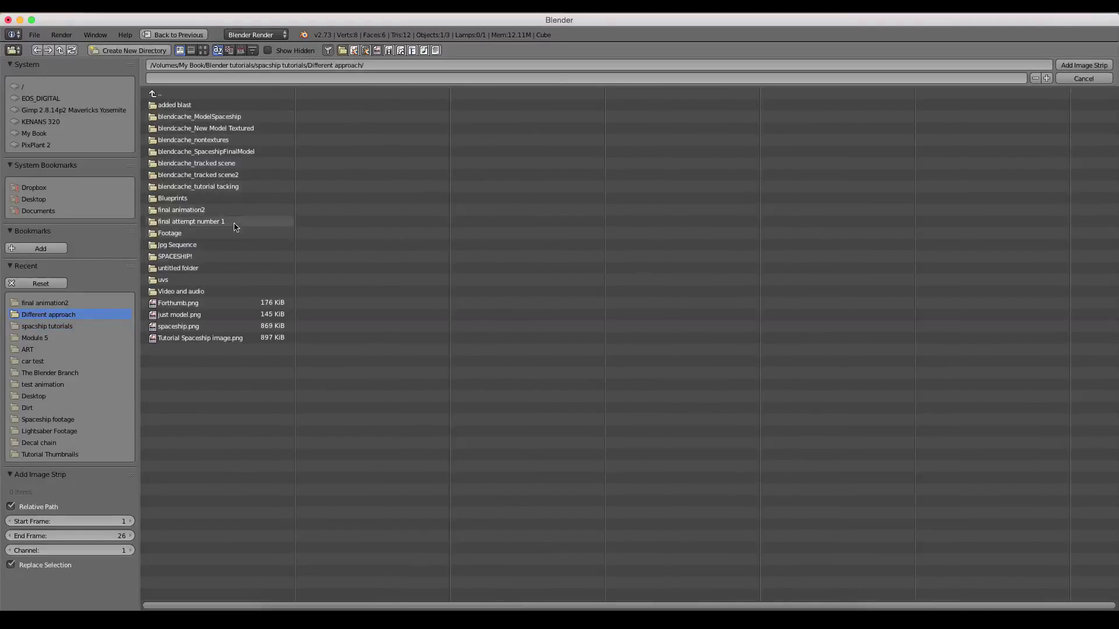
left_click(225, 211)
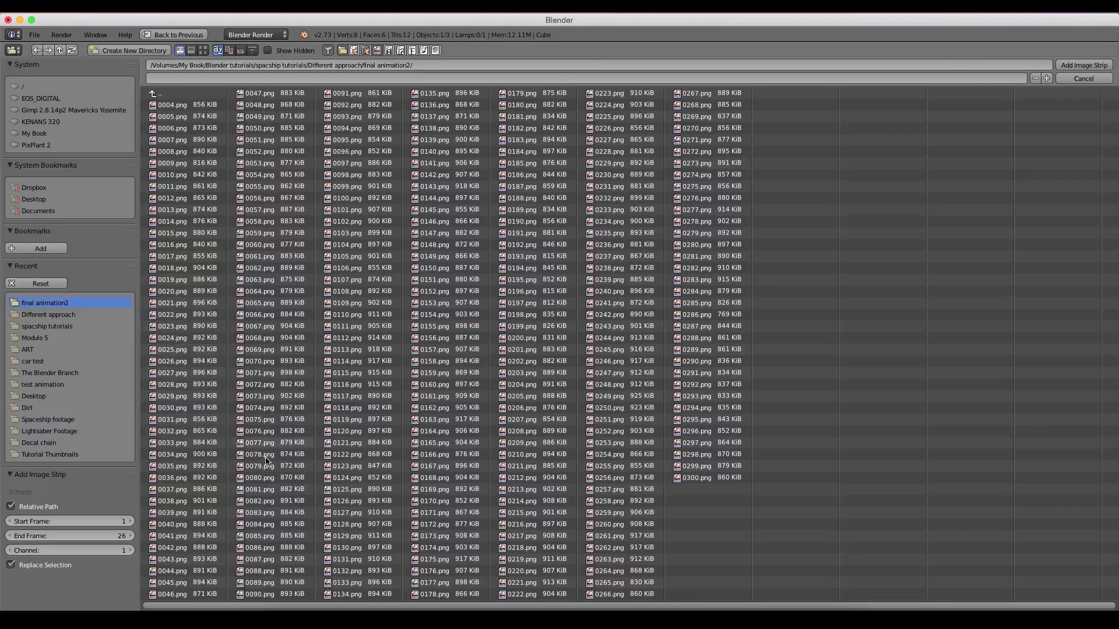
Step: Compare list and thumbnail views, then select every PNG frame in the folder
left_click_drag(797, 553, 862, 365)
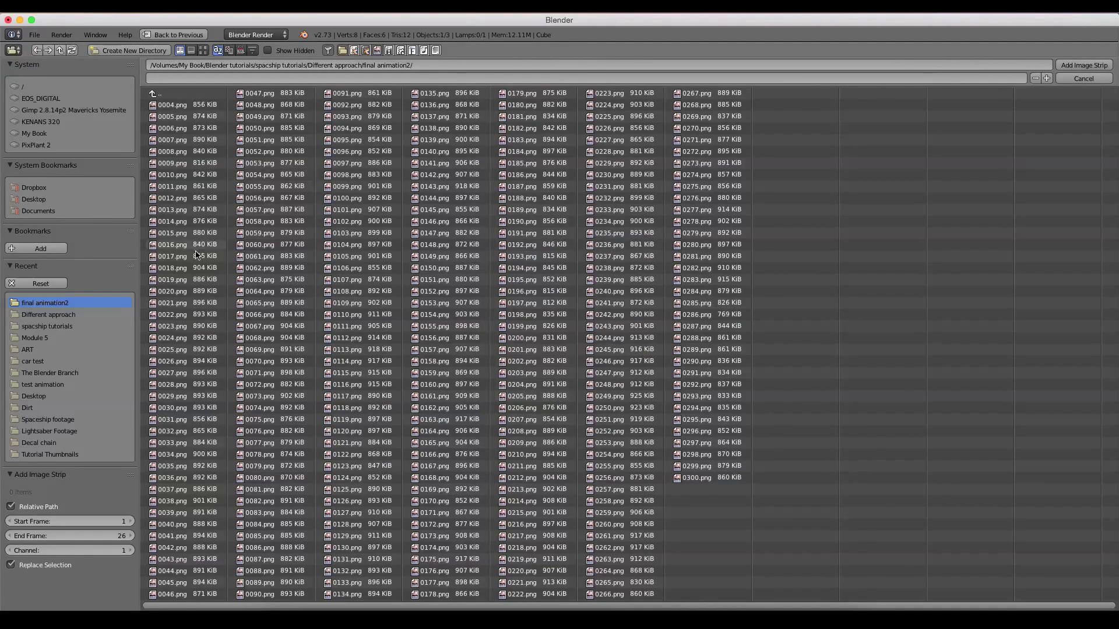
left_click(191, 50)
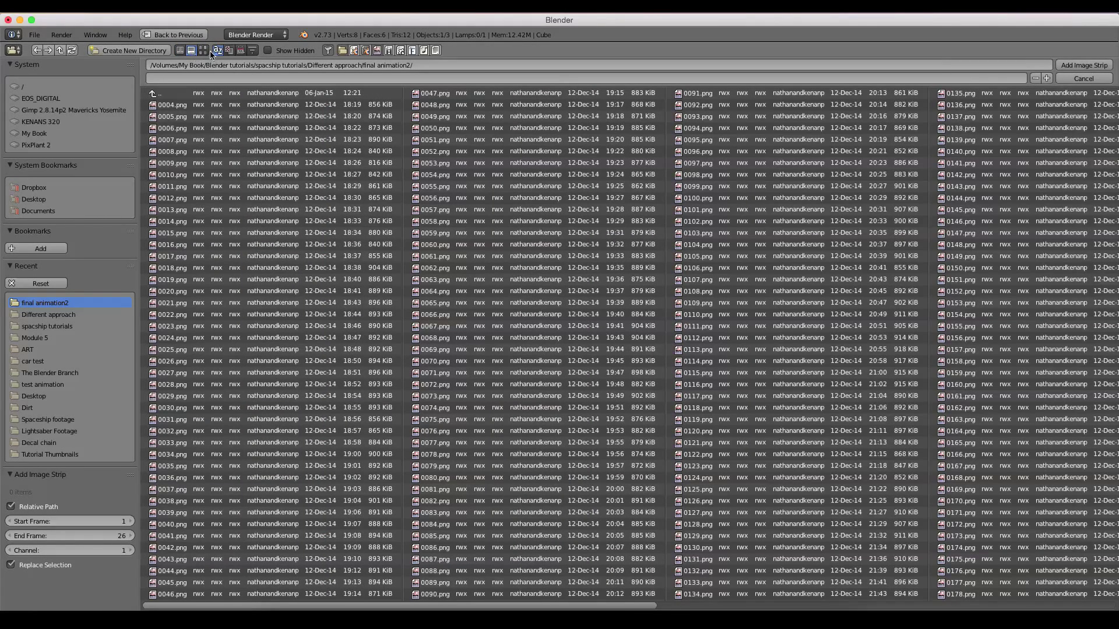
left_click(203, 50)
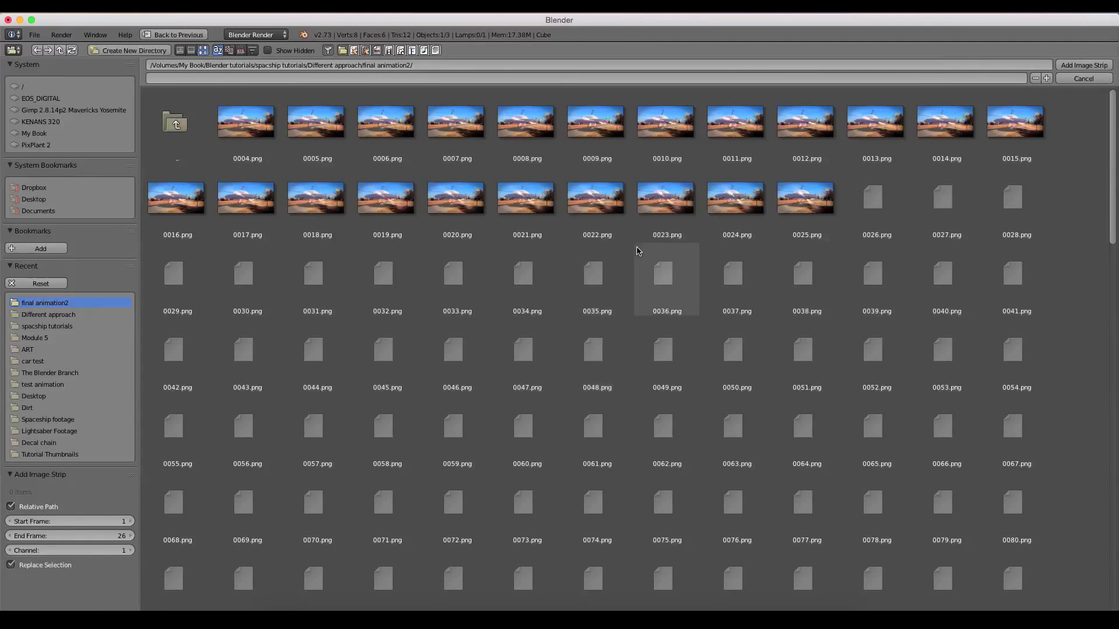
left_click(191, 50)
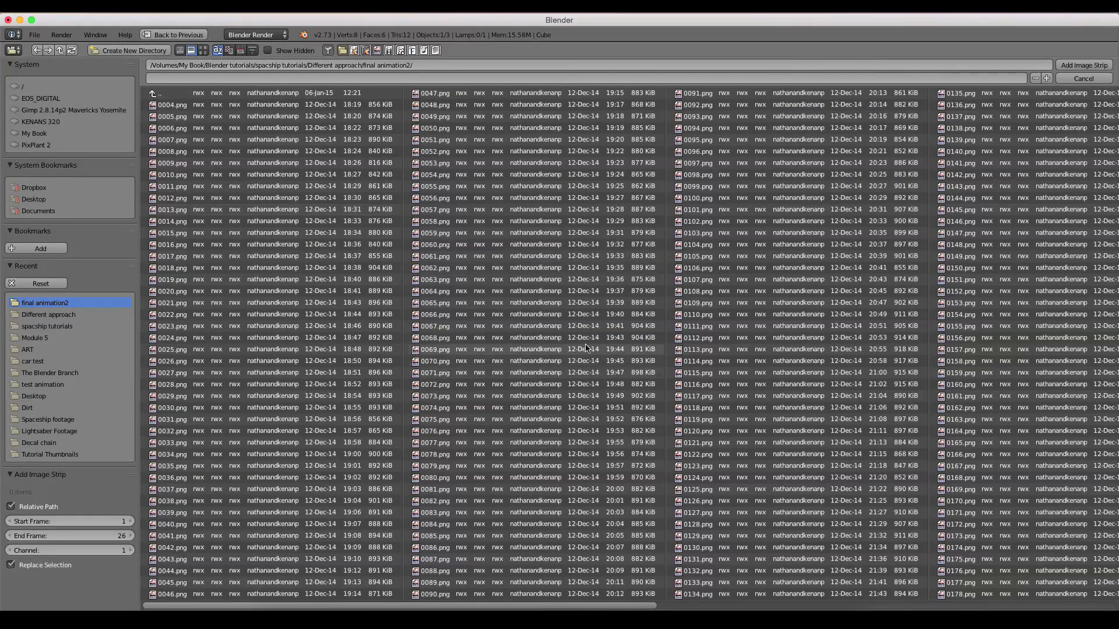
scroll(588, 345, "down", 1)
key("a")
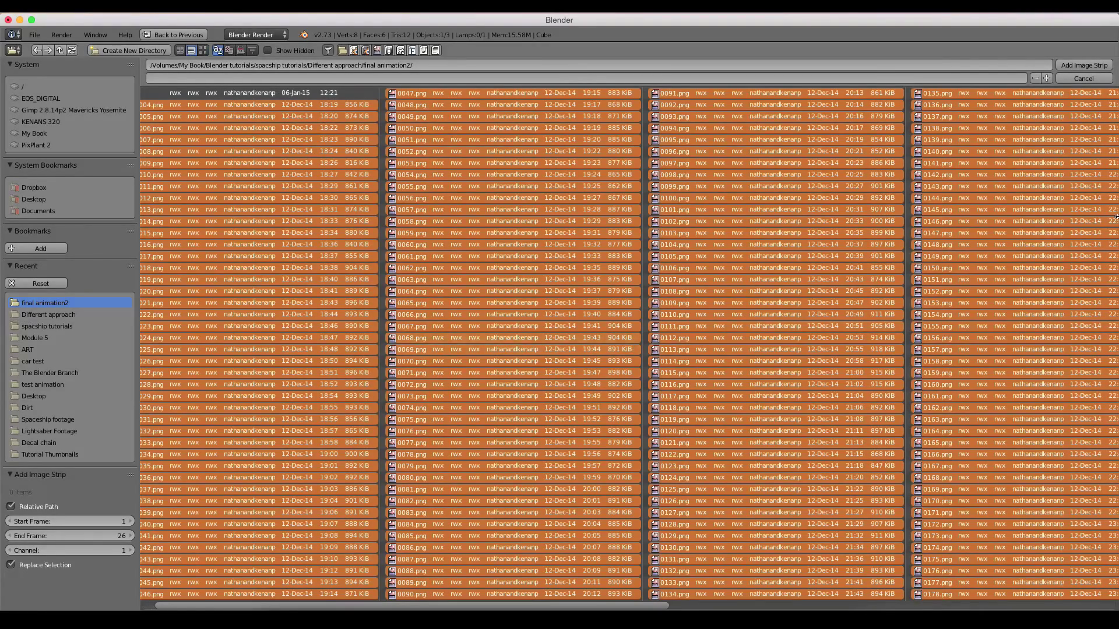
Step: Add the selected frames as an image strip, scrub to frame 15, and play it
left_click(1079, 66)
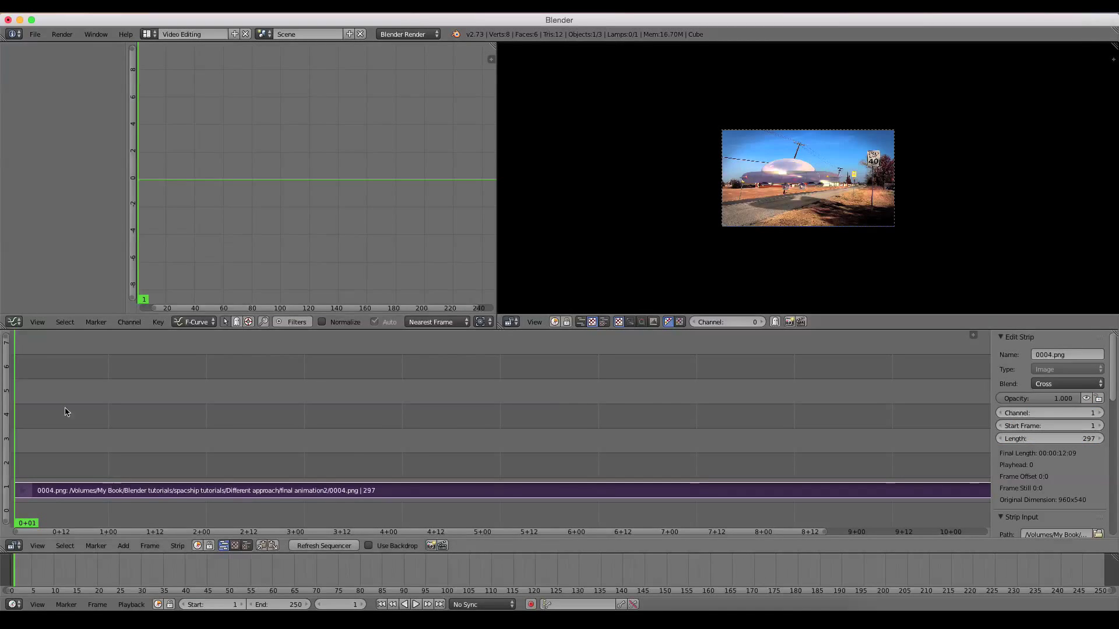
left_click_drag(42, 350, 234, 348)
scroll(901, 140, "up", 3)
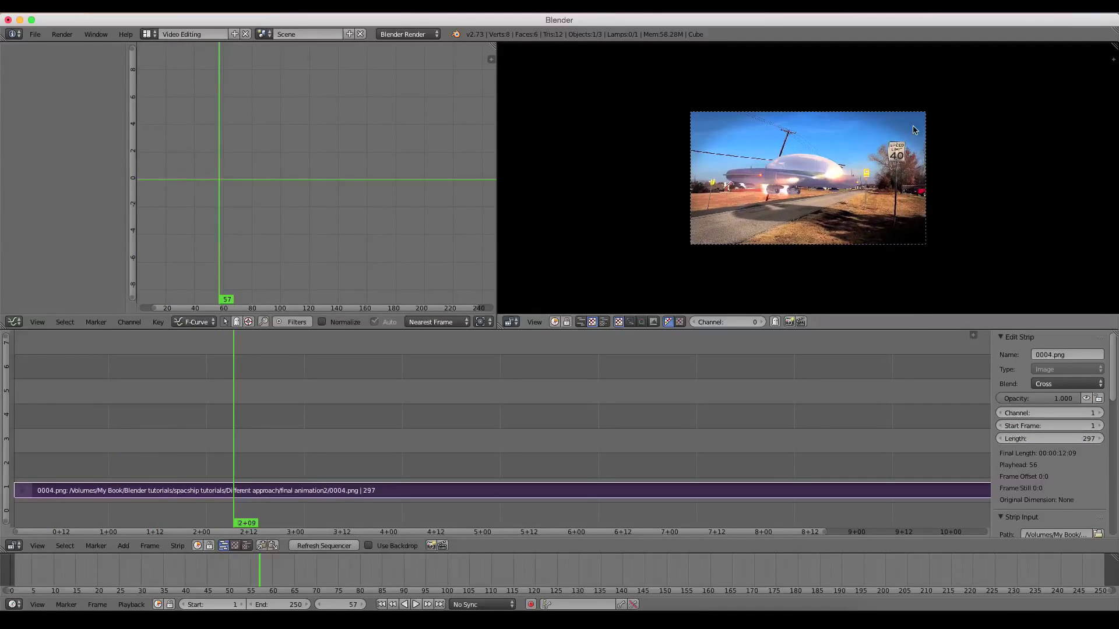
left_click(416, 604)
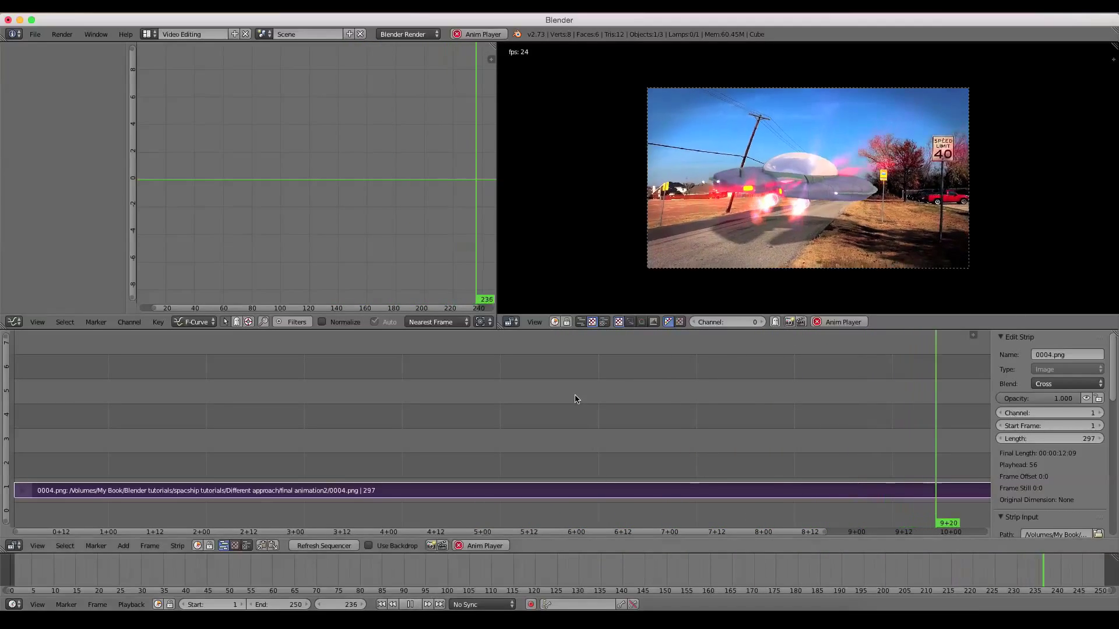
scroll(568, 398, "down", 4)
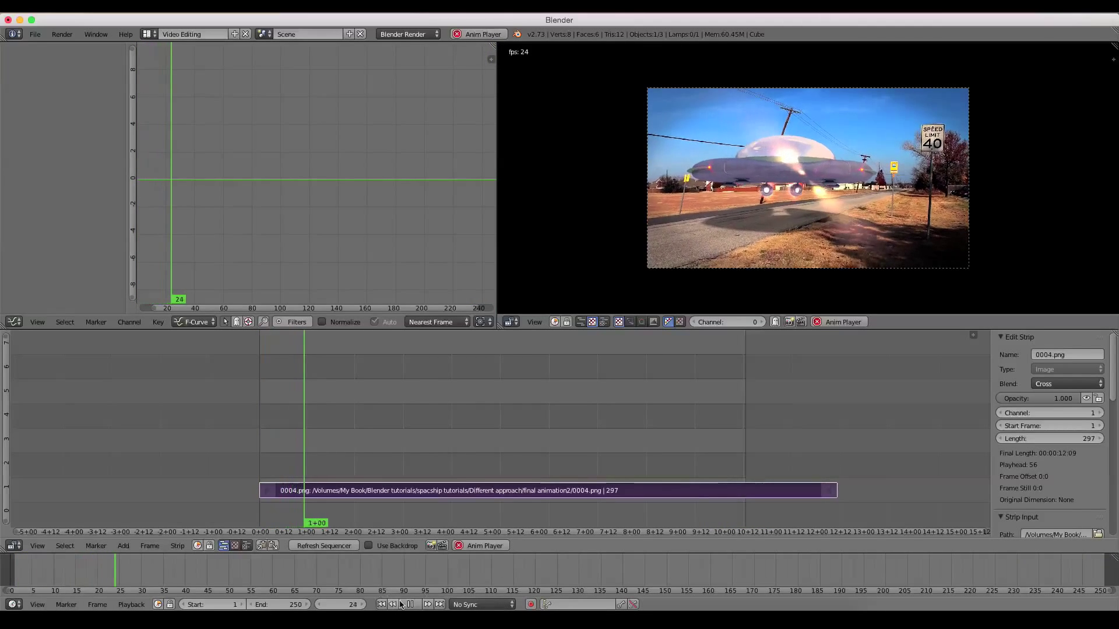
Step: Stop playback, set the scene end frame to 300, and replay the full sequence
key("alt+a")
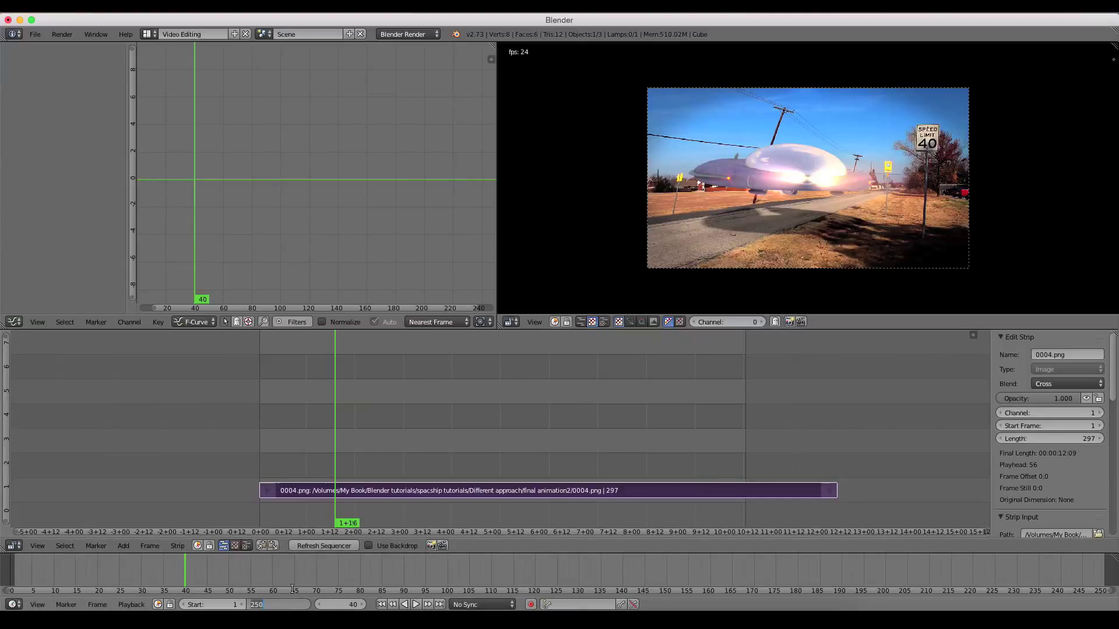
key("Return")
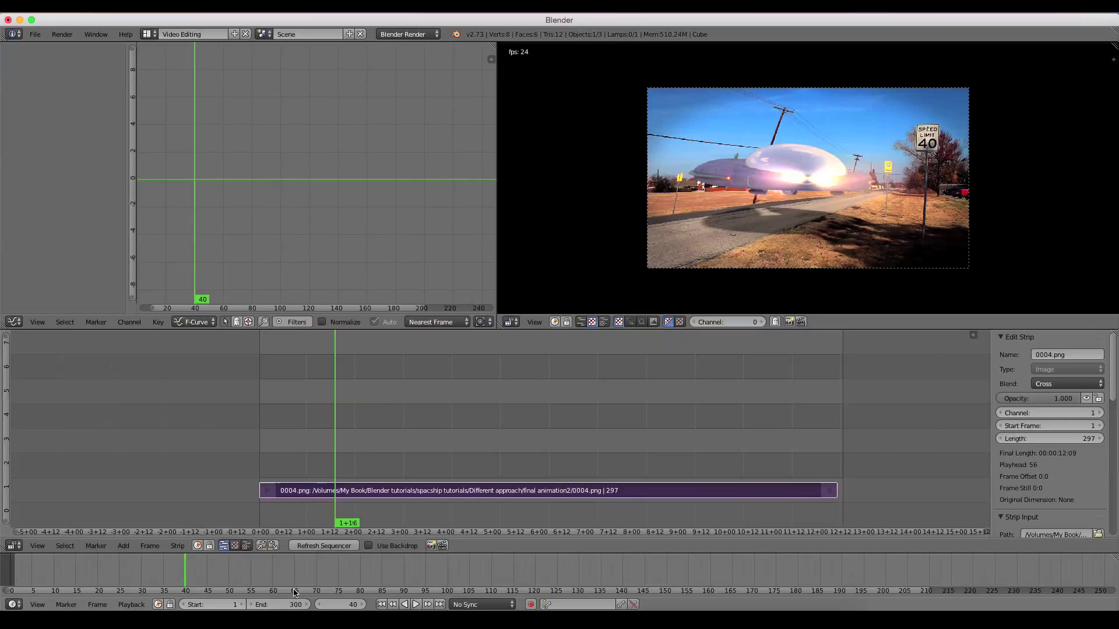
left_click(417, 604)
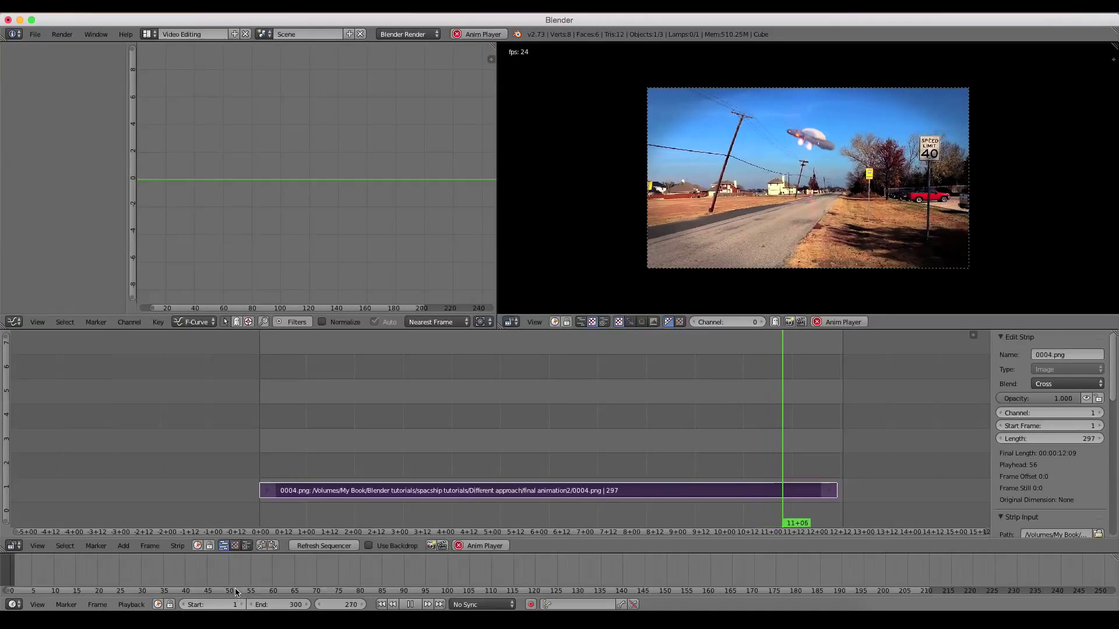
left_click(410, 604)
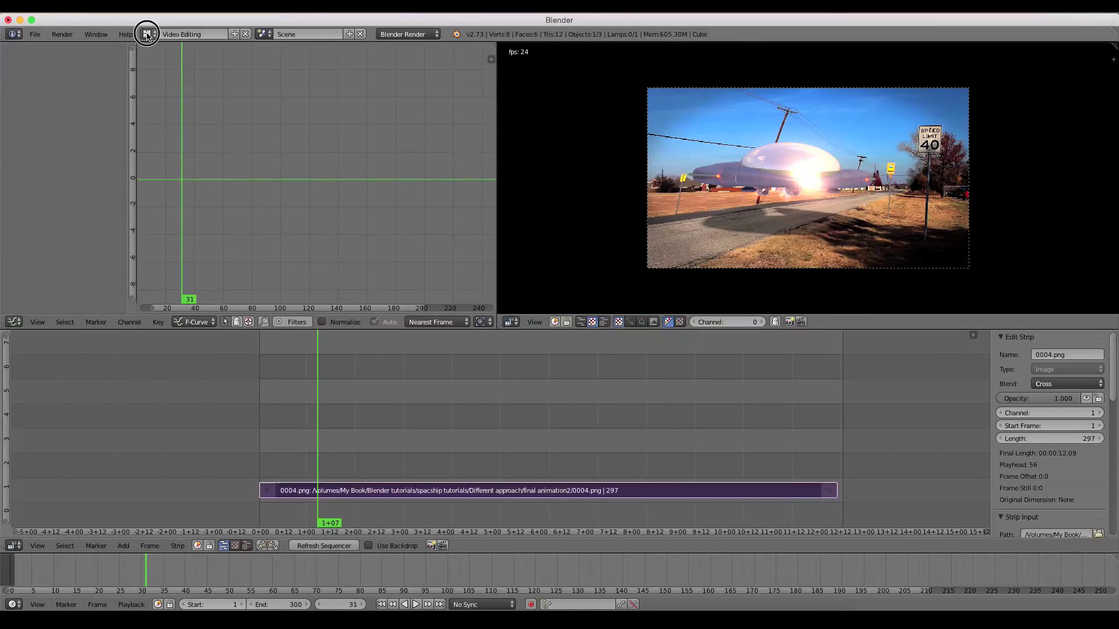
left_click(147, 34)
Step: In the Default layout, render a test frame, close it, and widen the properties panel
left_click(184, 87)
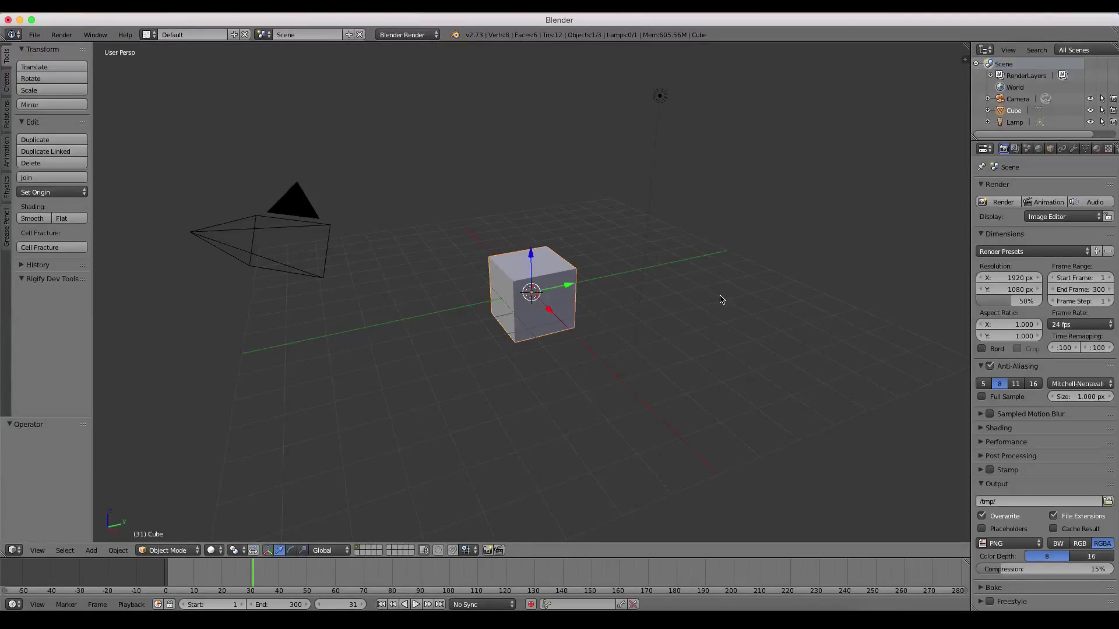
left_click(1000, 201)
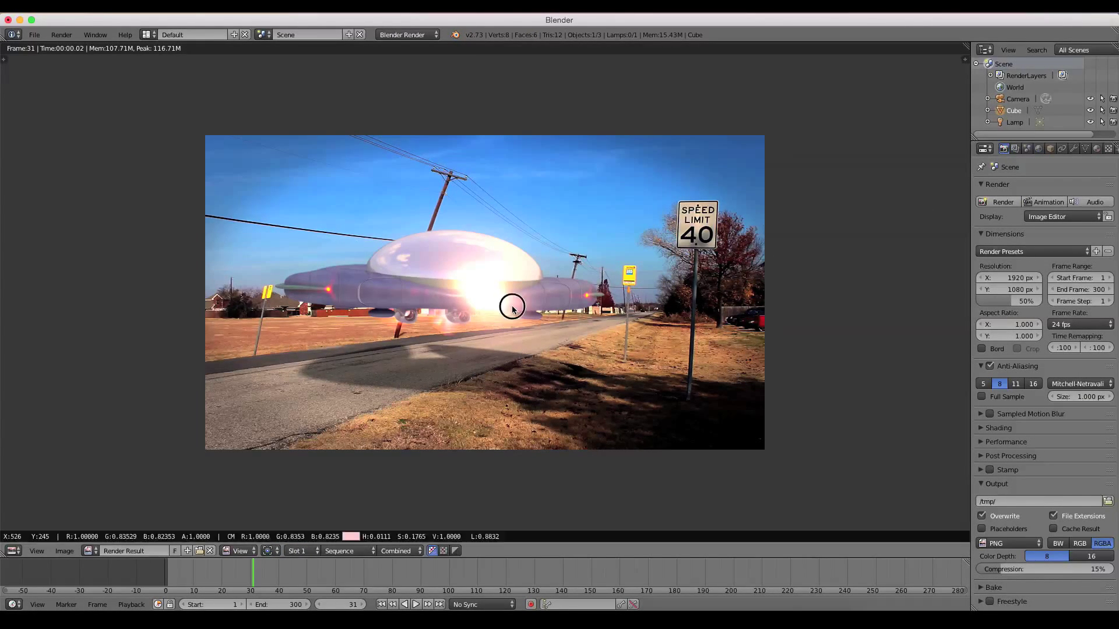
key("Escape")
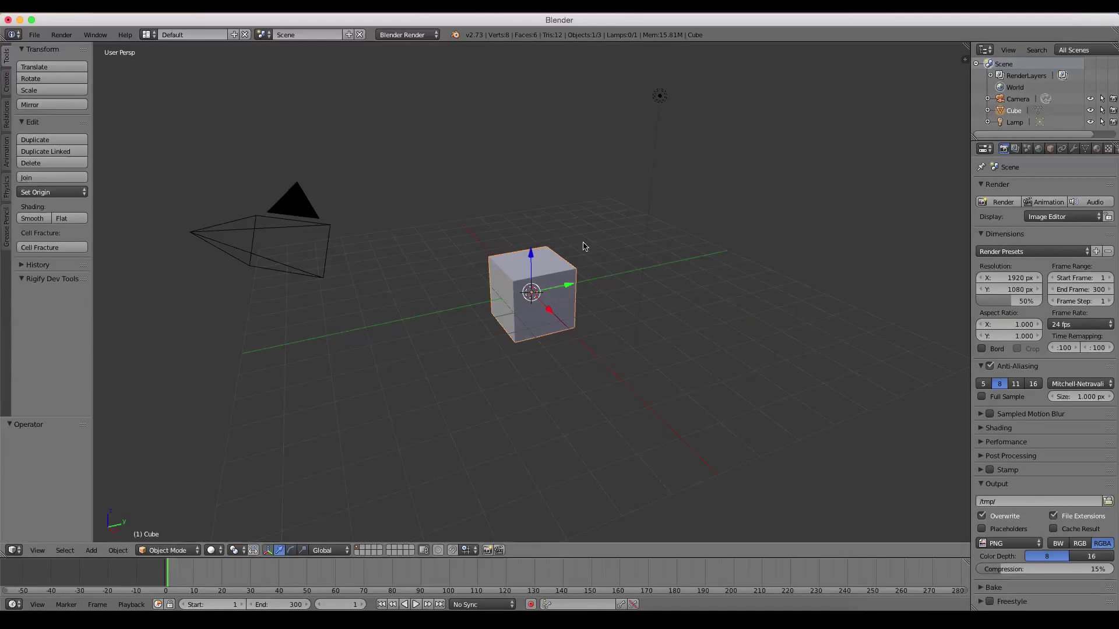
left_click_drag(970, 172, 902, 266)
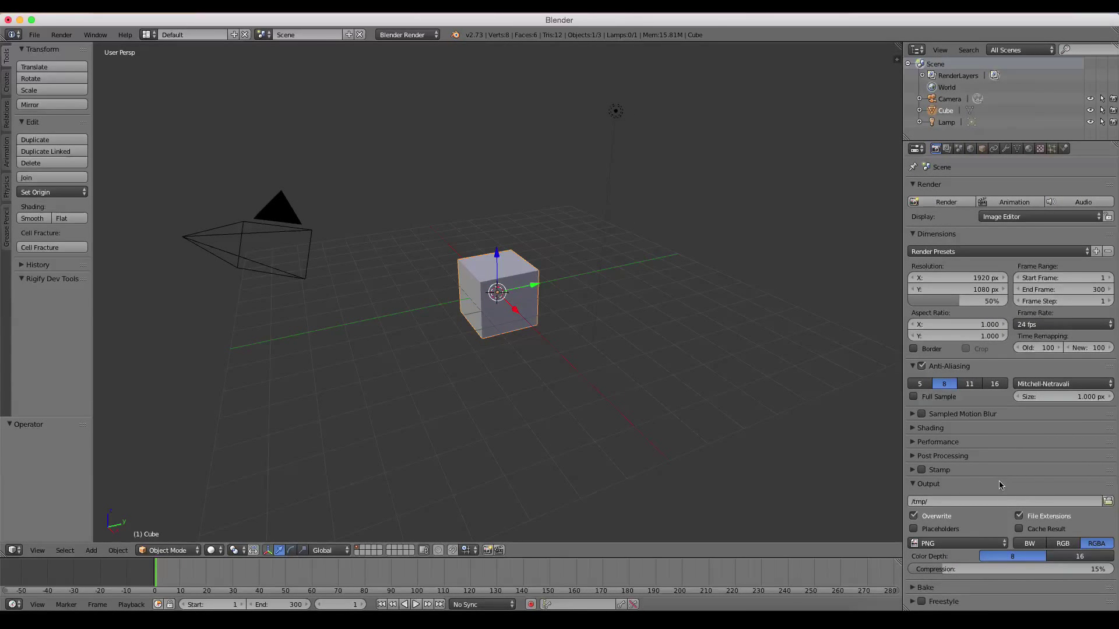
Step: Set the output format to QuickTime with the H.264 video codec
left_click(960, 545)
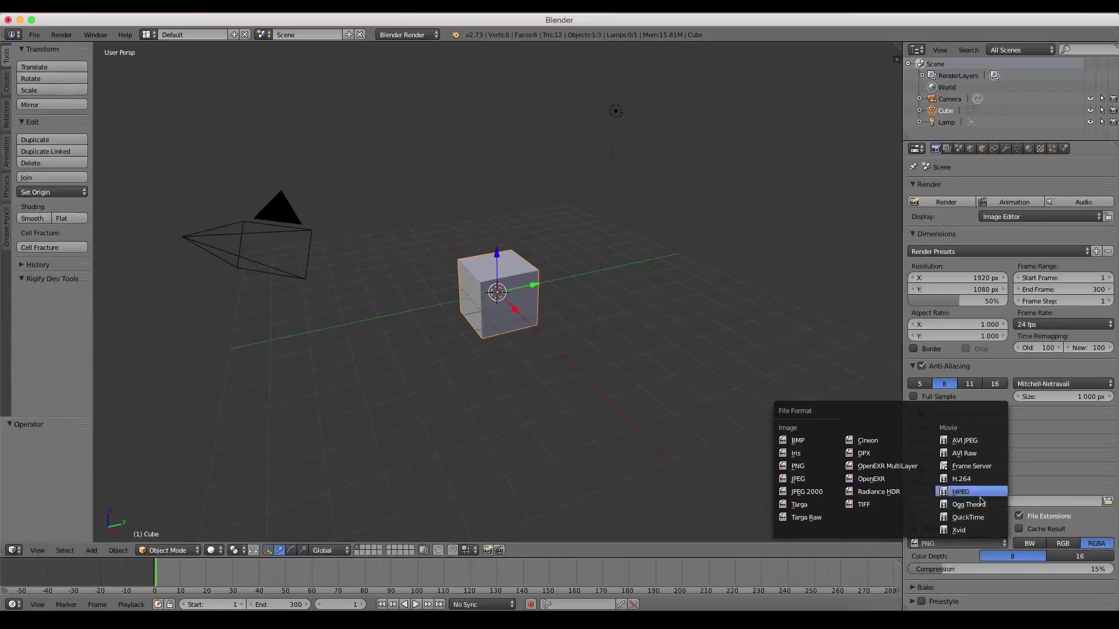
left_click(979, 519)
scroll(1025, 539, "down", 1)
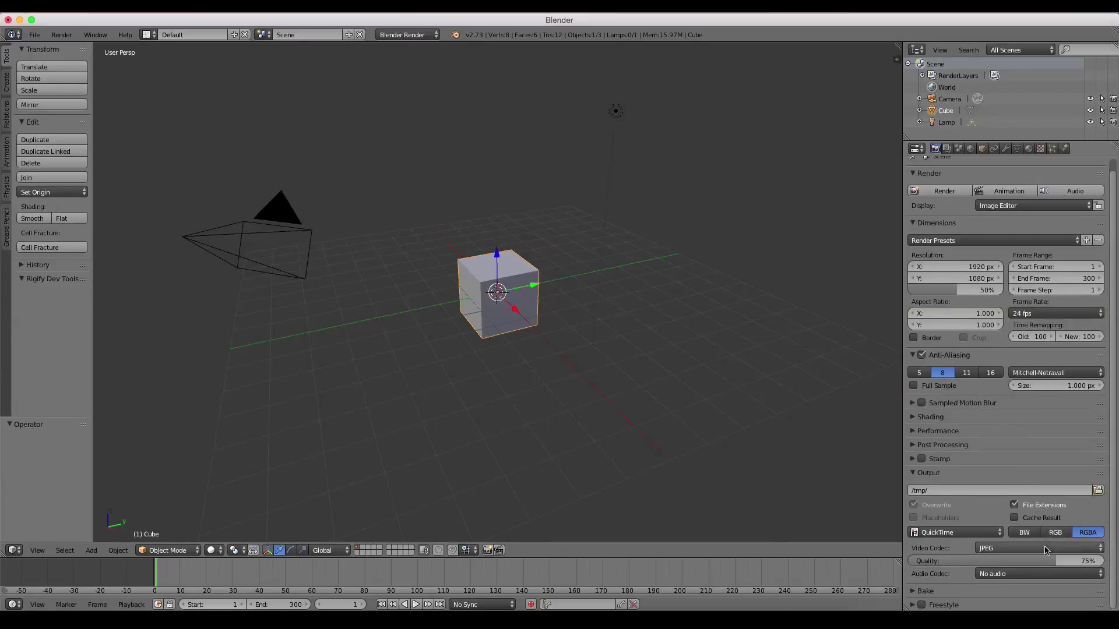
left_click(1036, 551)
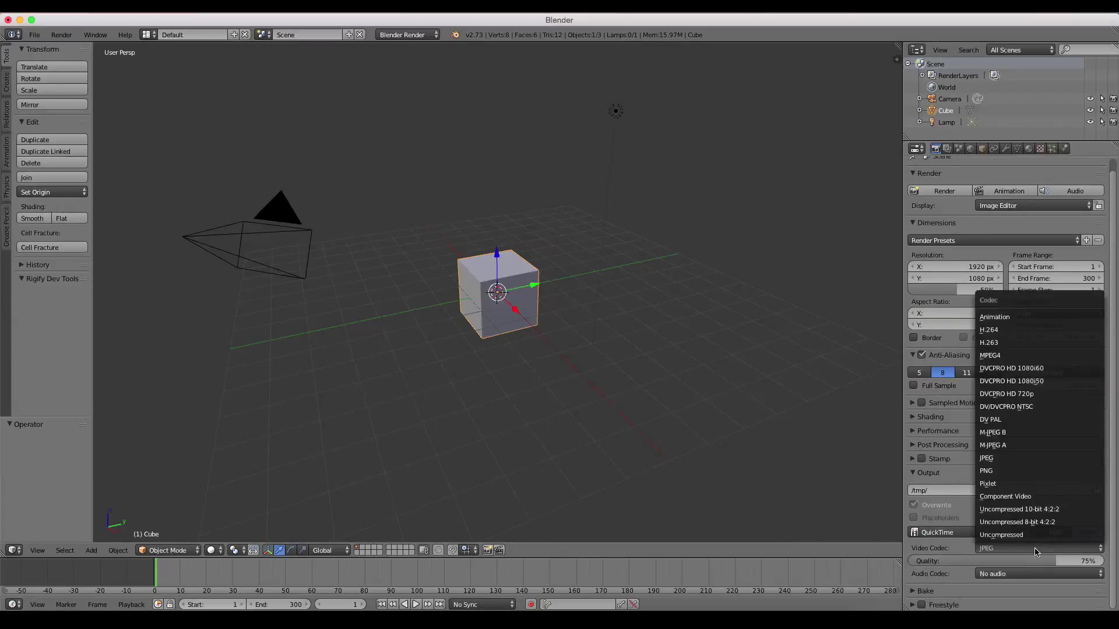
left_click(1011, 330)
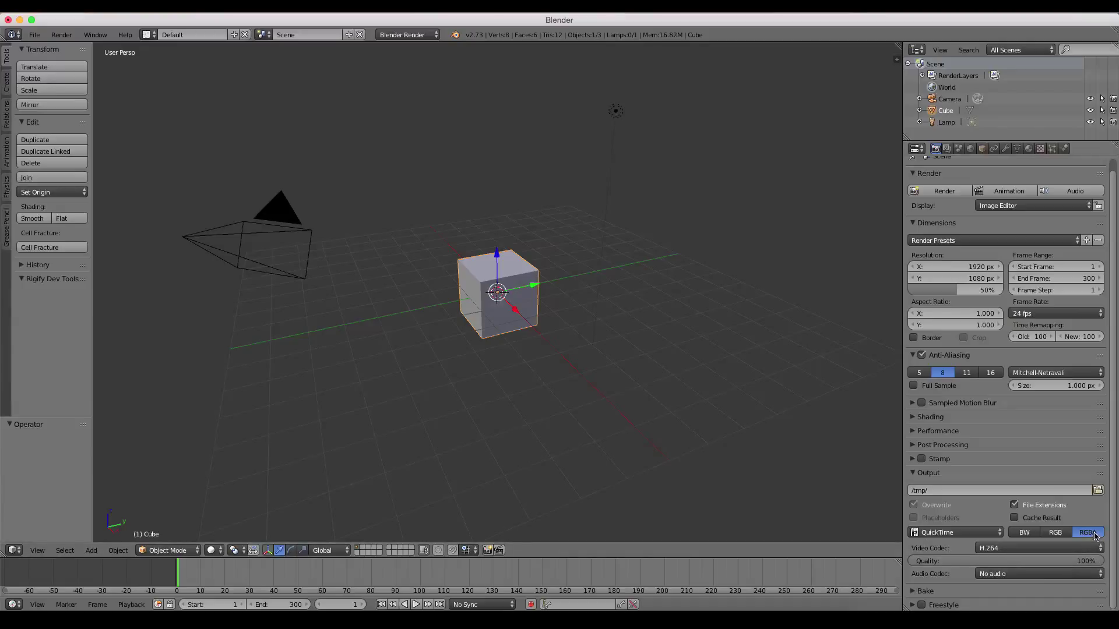
Step: Save colour as RGB without alpha and raise the resolution scale to 100%
left_click(1061, 533)
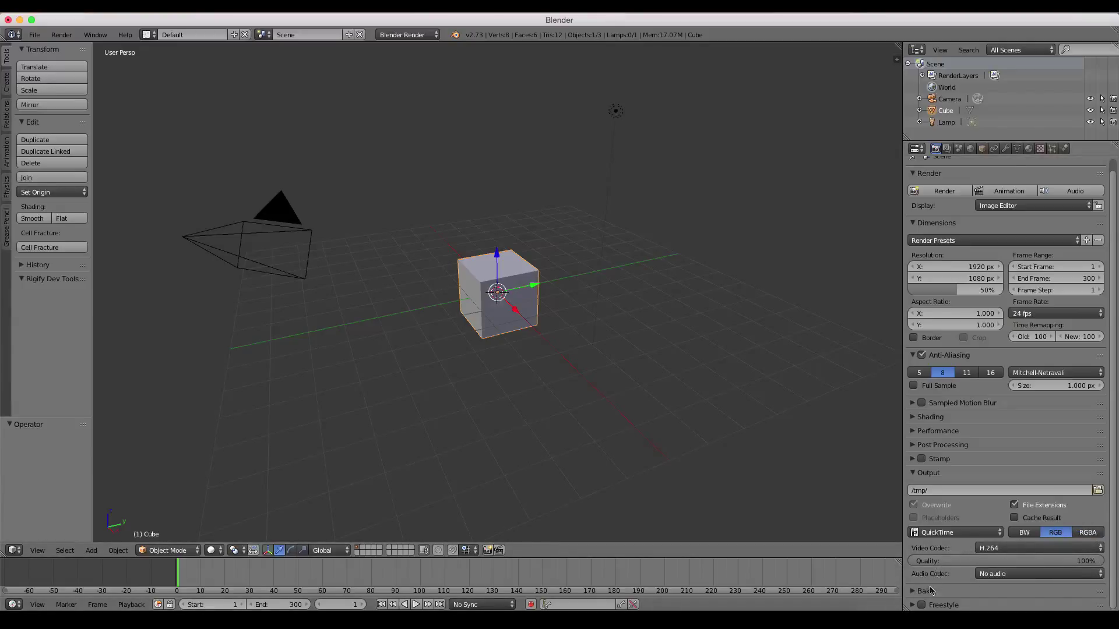
left_click(945, 434)
left_click(945, 433)
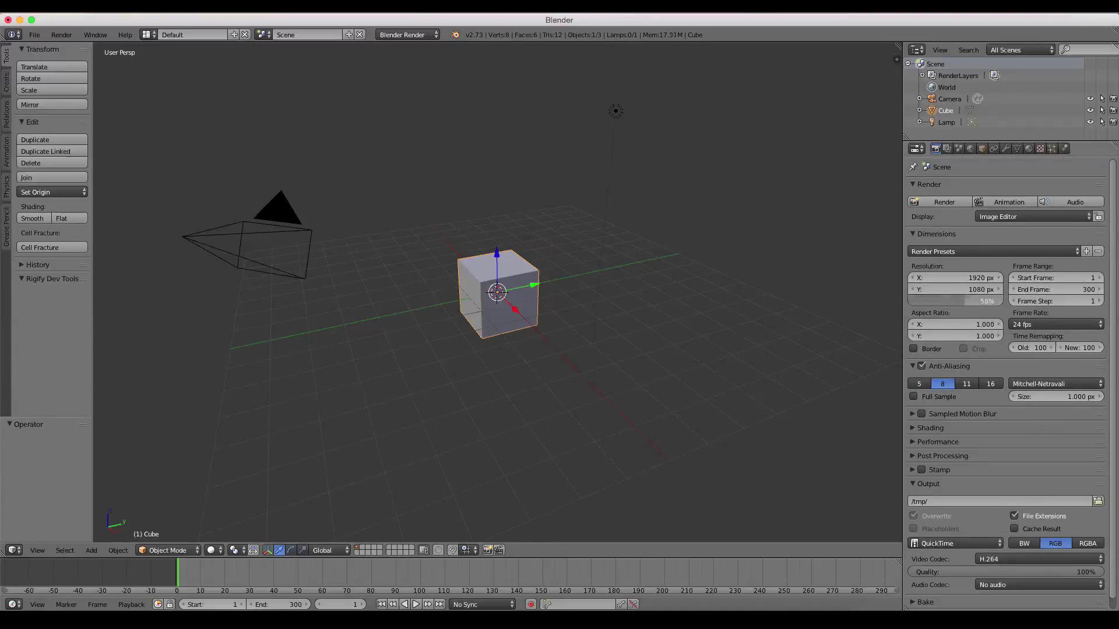
left_click_drag(956, 301, 990, 301)
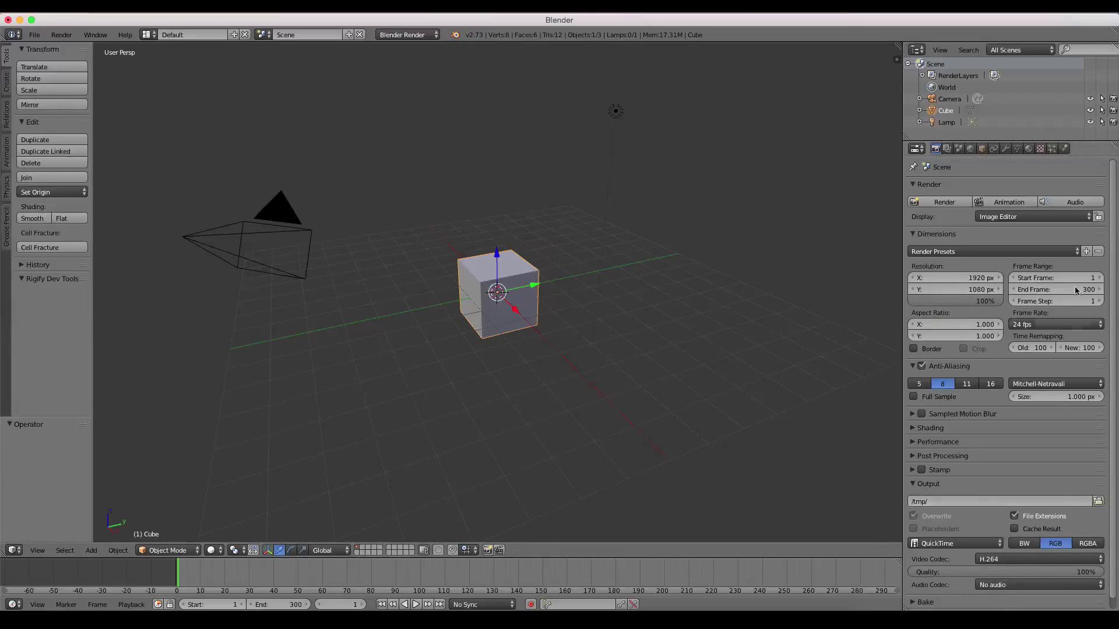
Step: Set the render output folder to the Desktop instead of /tmp/
left_click(1098, 501)
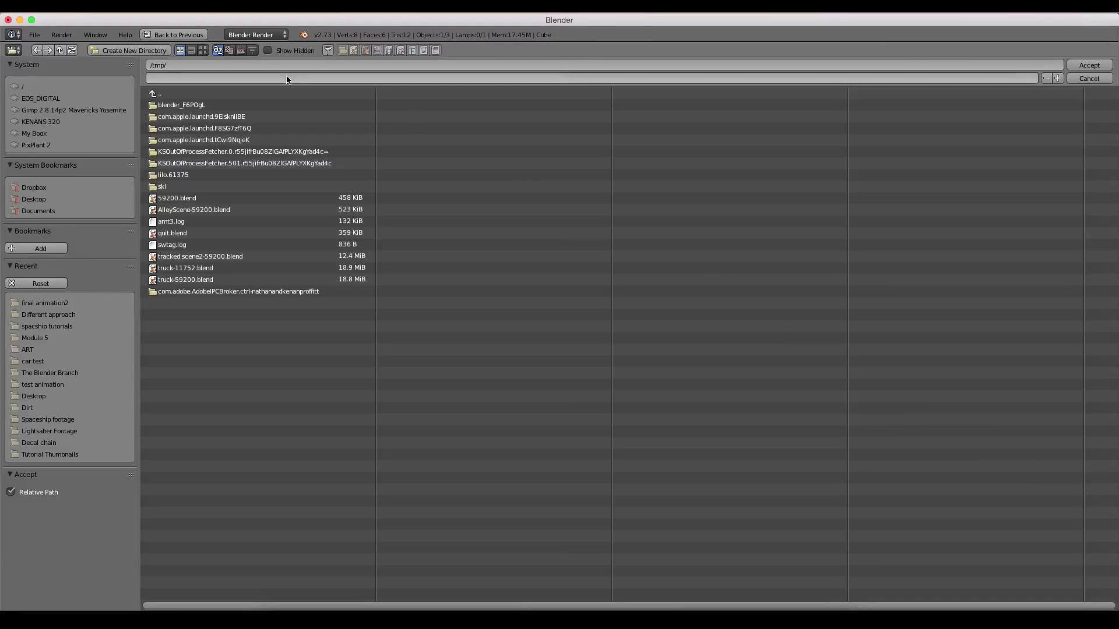
left_click(35, 199)
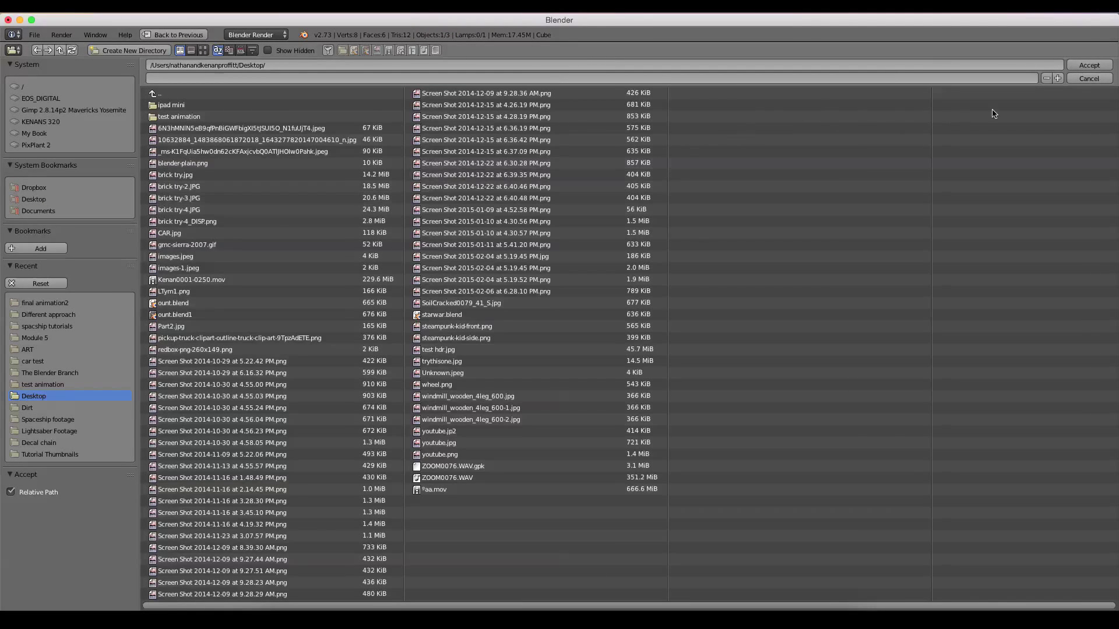
left_click(1087, 65)
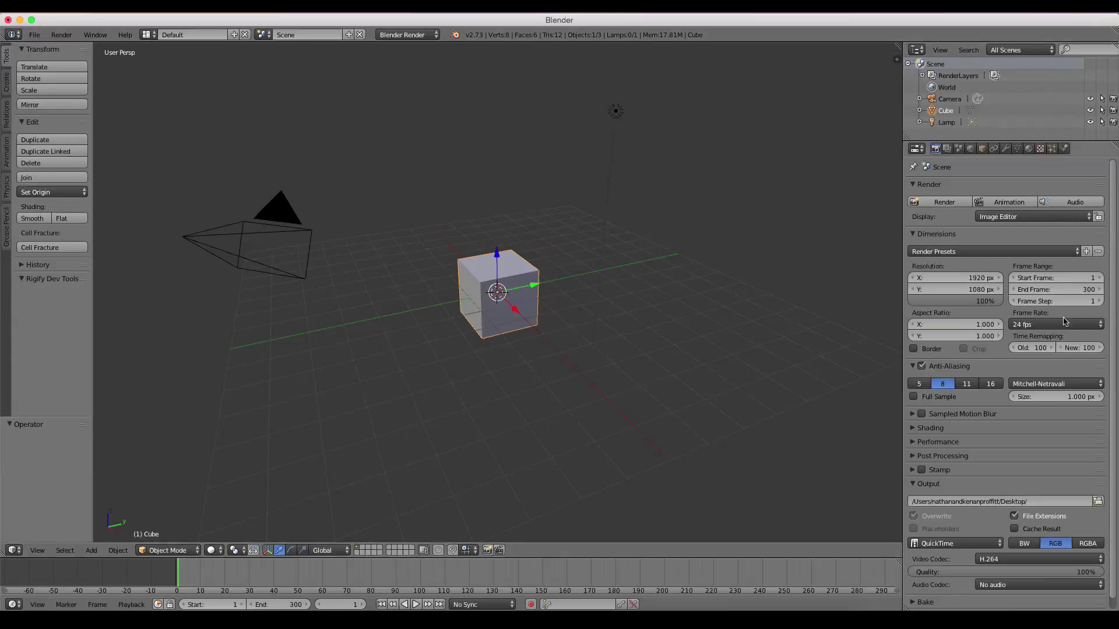
Step: Start rendering the 300-frame saucer animation to the H.264 QuickTime movie
left_click(1009, 201)
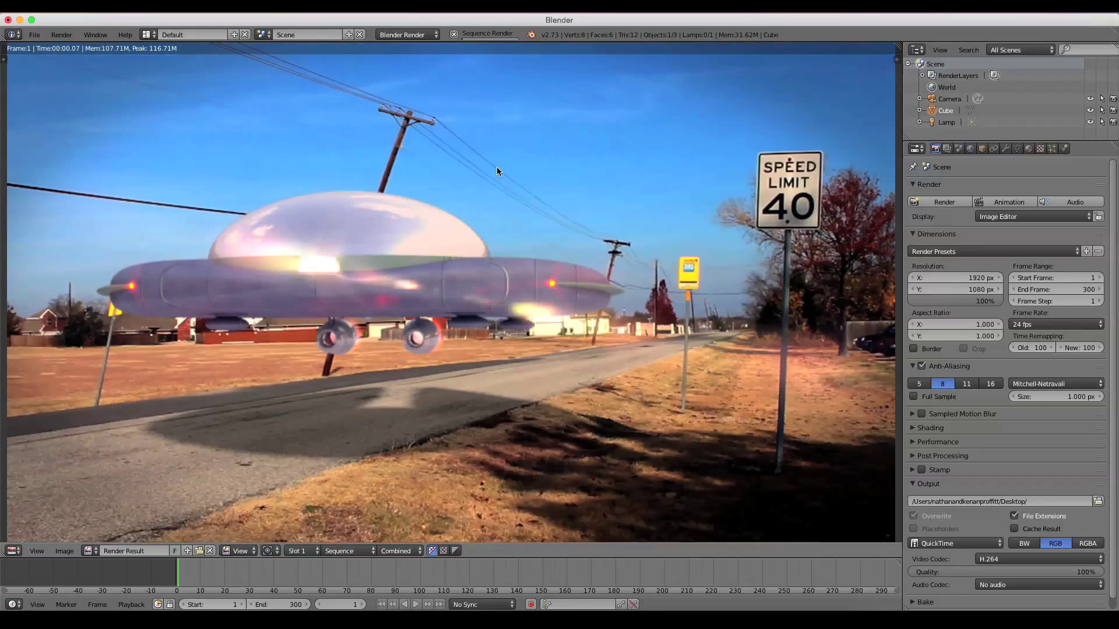
scroll(626, 252, "down", 2)
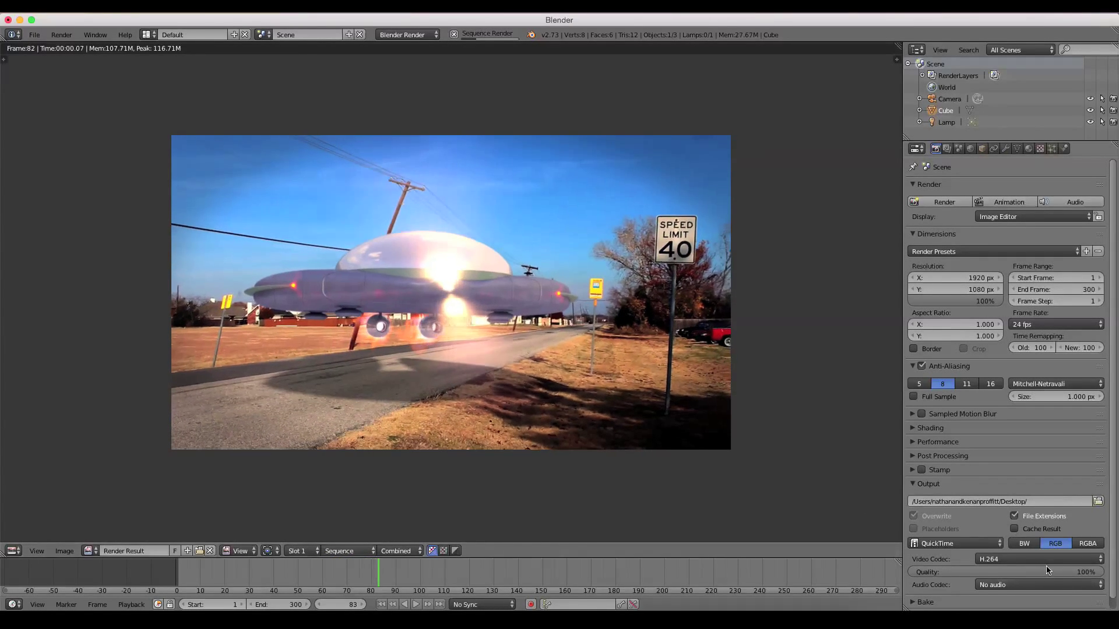
Step: Change the audio codec from No audio to Apple Lossless at 48kHz, after briefly choosing AAC
scroll(1042, 561, "down", 1)
left_click(1022, 573)
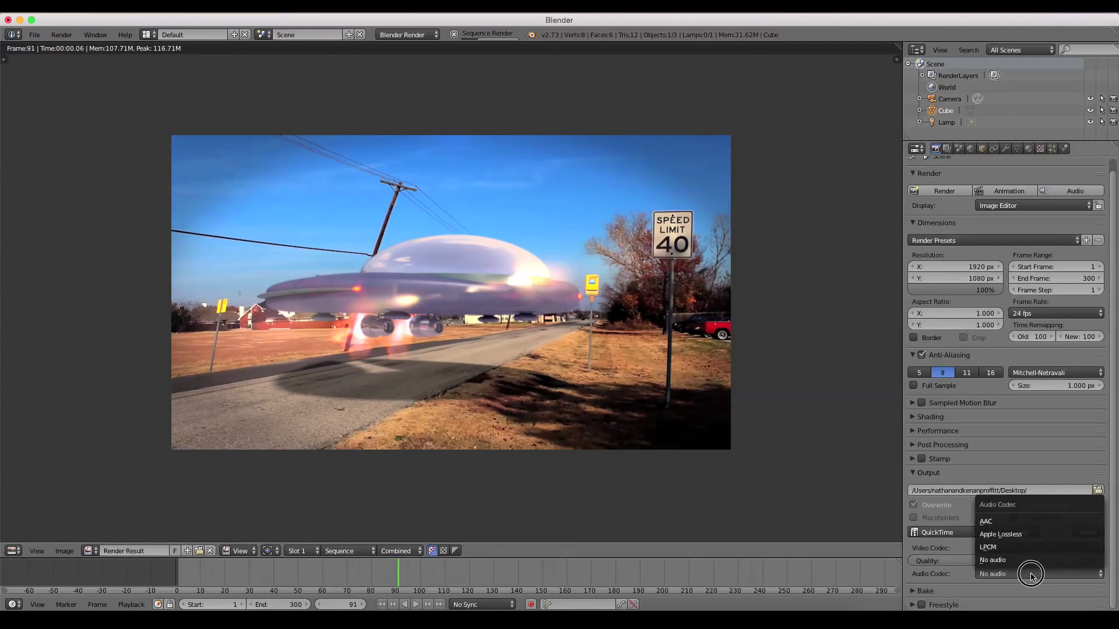
left_click(984, 560)
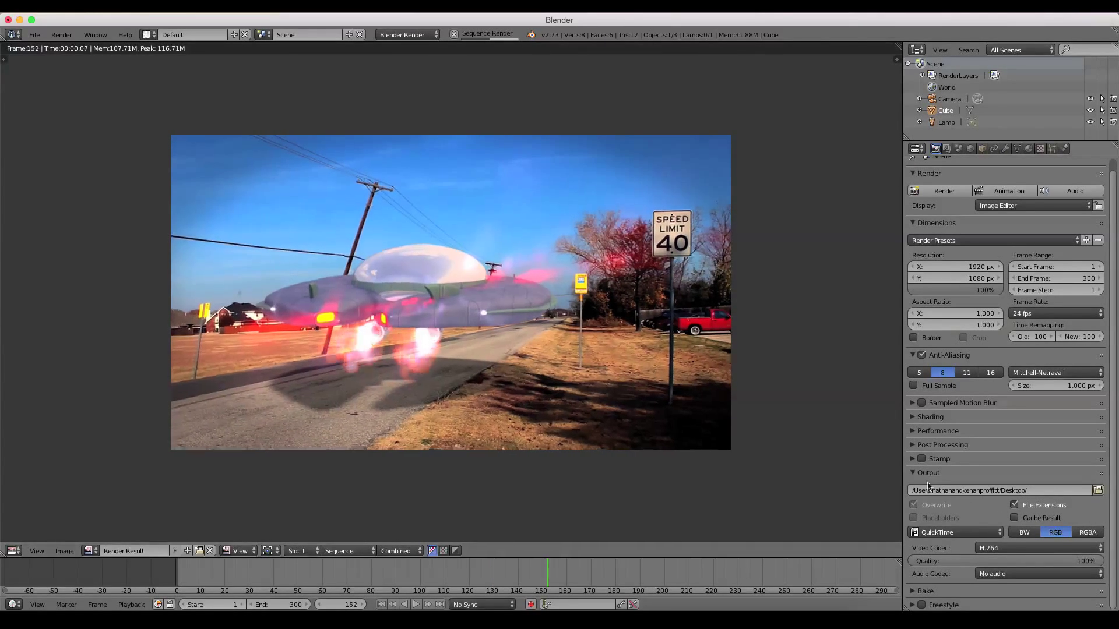
left_click(996, 573)
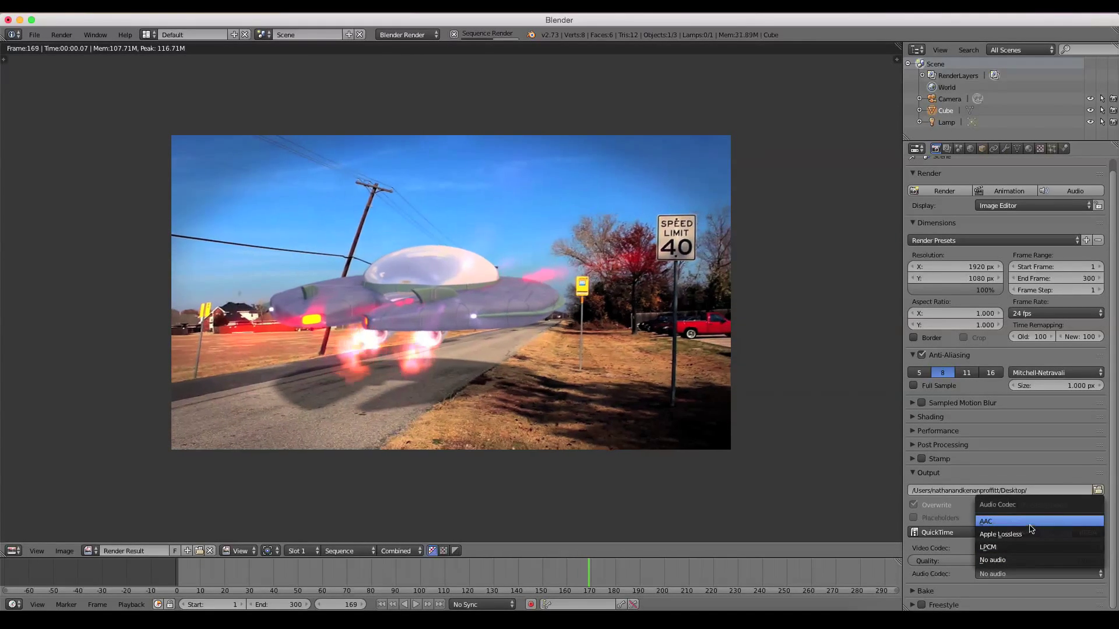
left_click(1019, 523)
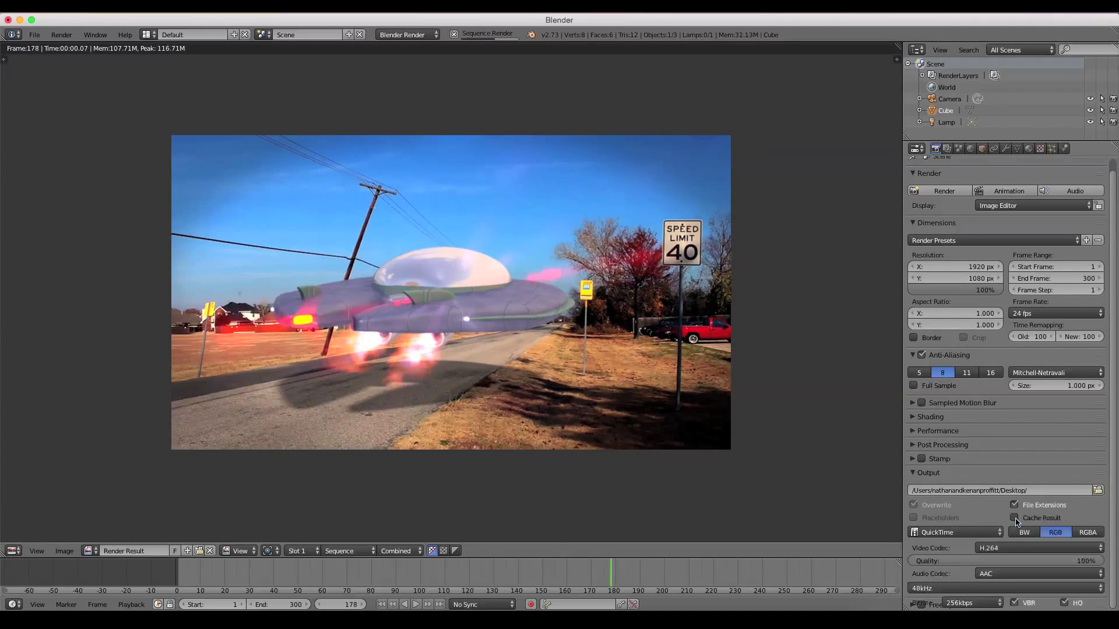
scroll(1037, 574, "down", 2)
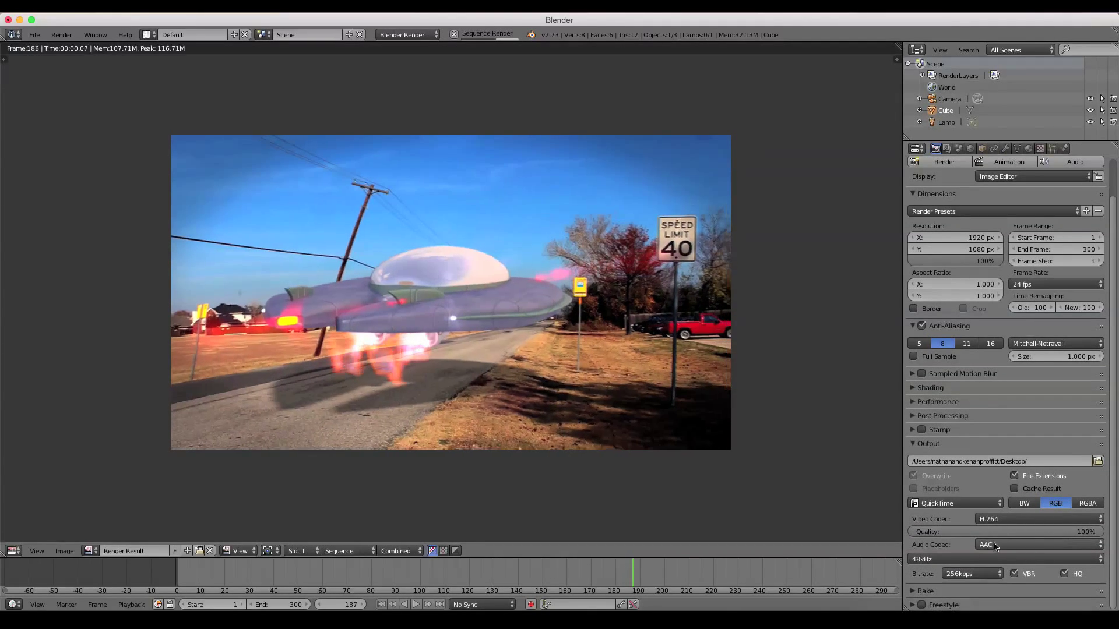
left_click(995, 544)
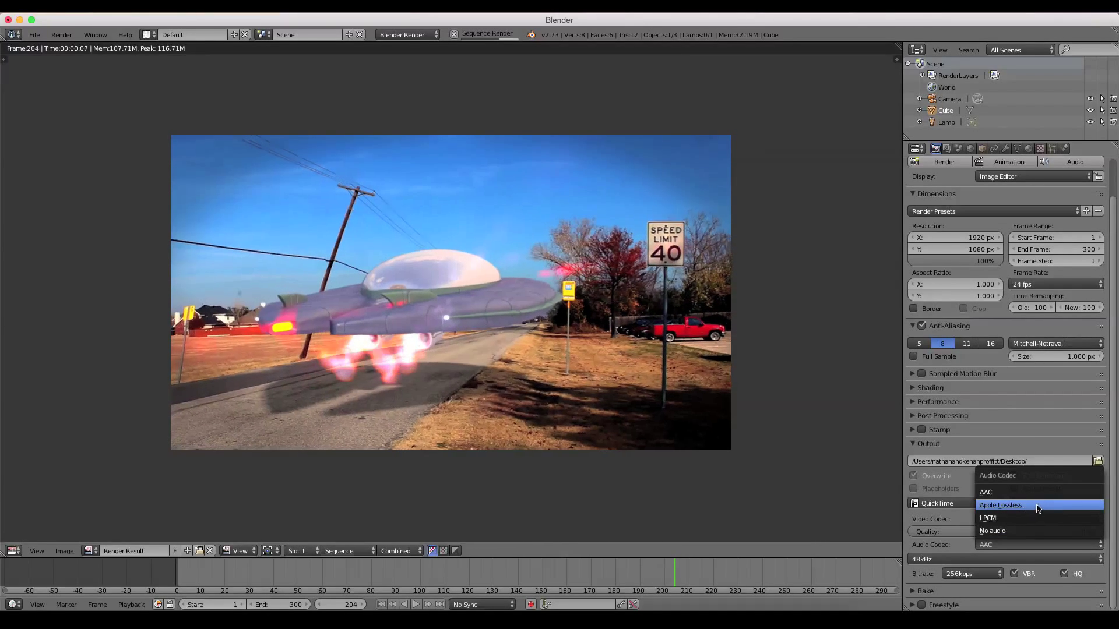
left_click(1000, 507)
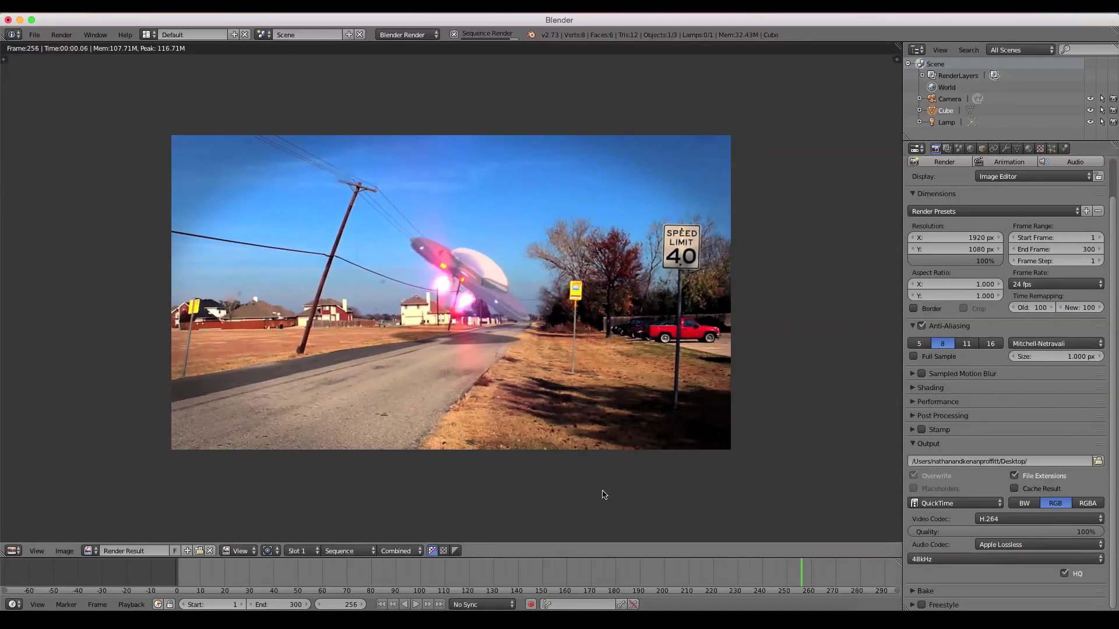
scroll(588, 570, "down", 1)
scroll(586, 570, "down", 2)
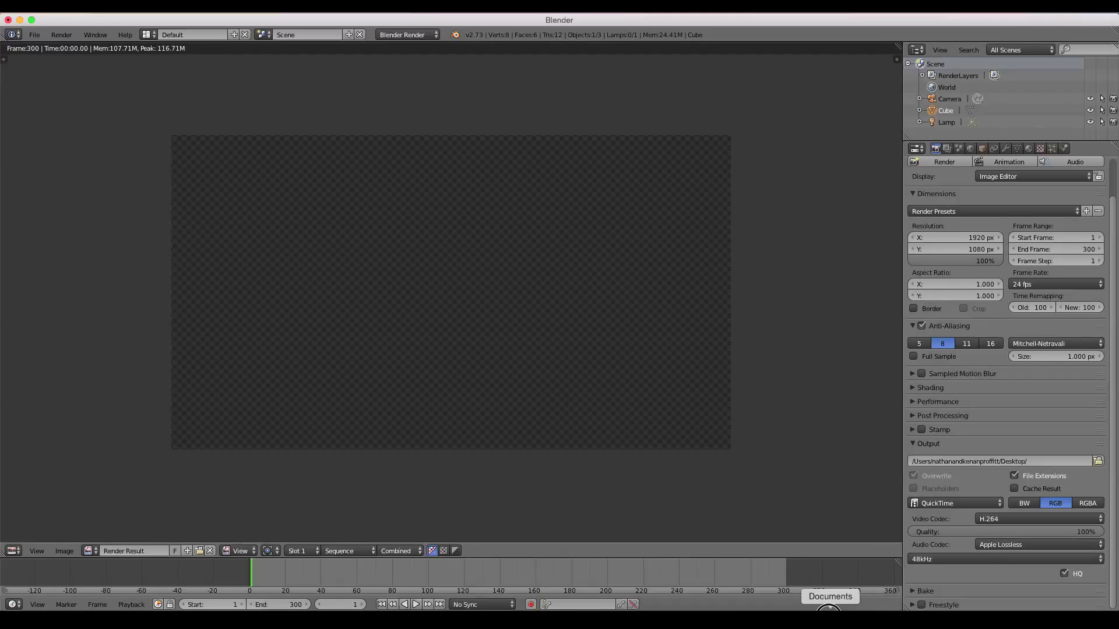
left_click(828, 611)
left_click(870, 244)
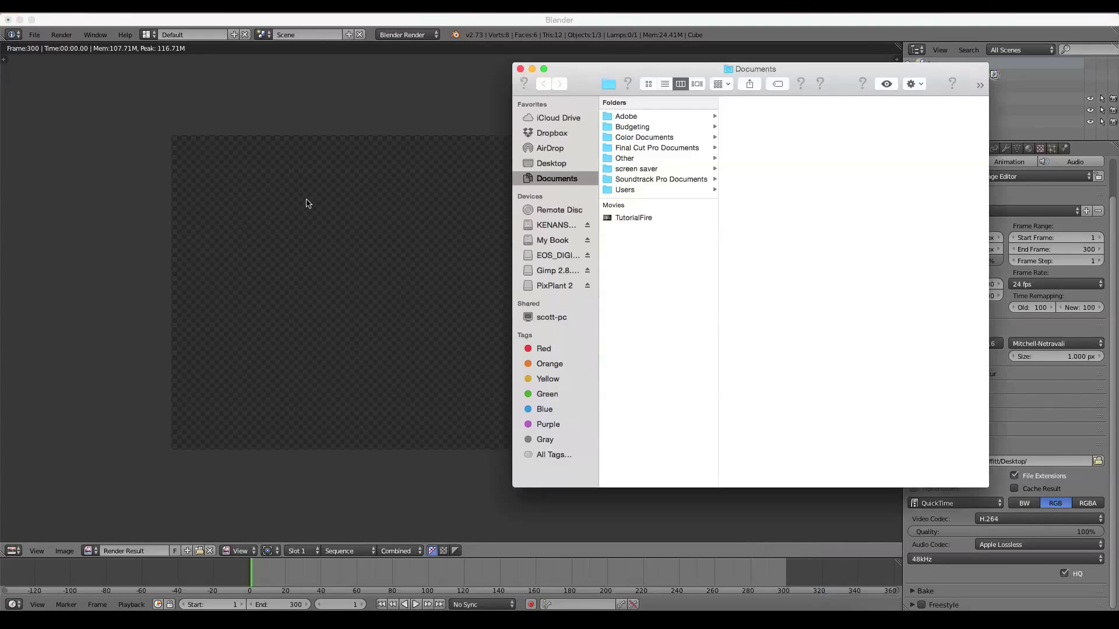
left_click(554, 163)
left_click_drag(599, 70, 488, 70)
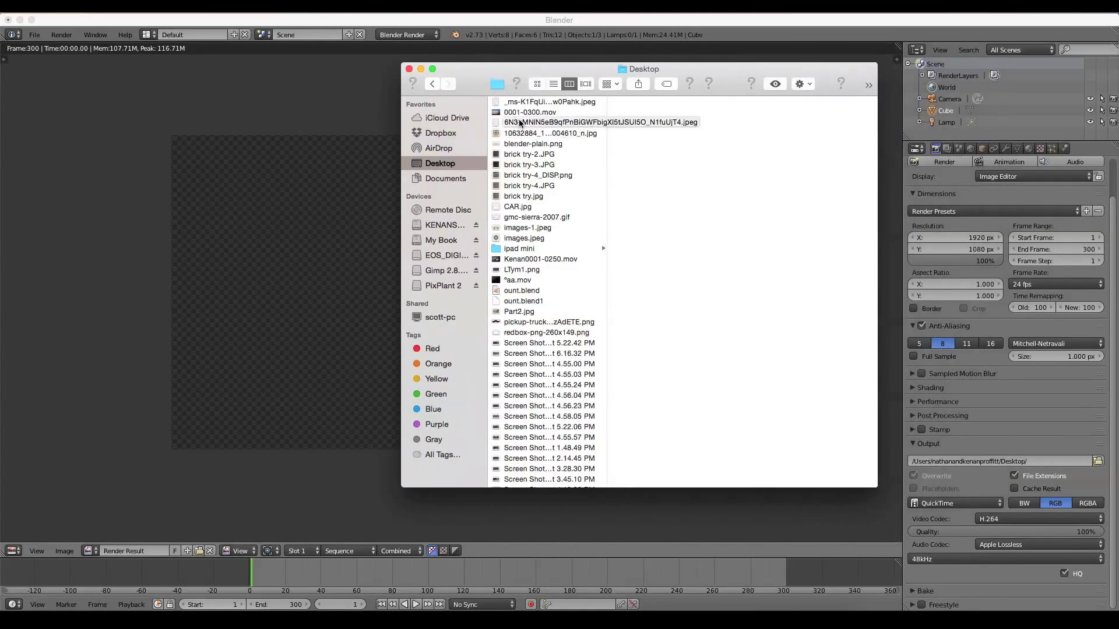
left_click(519, 111)
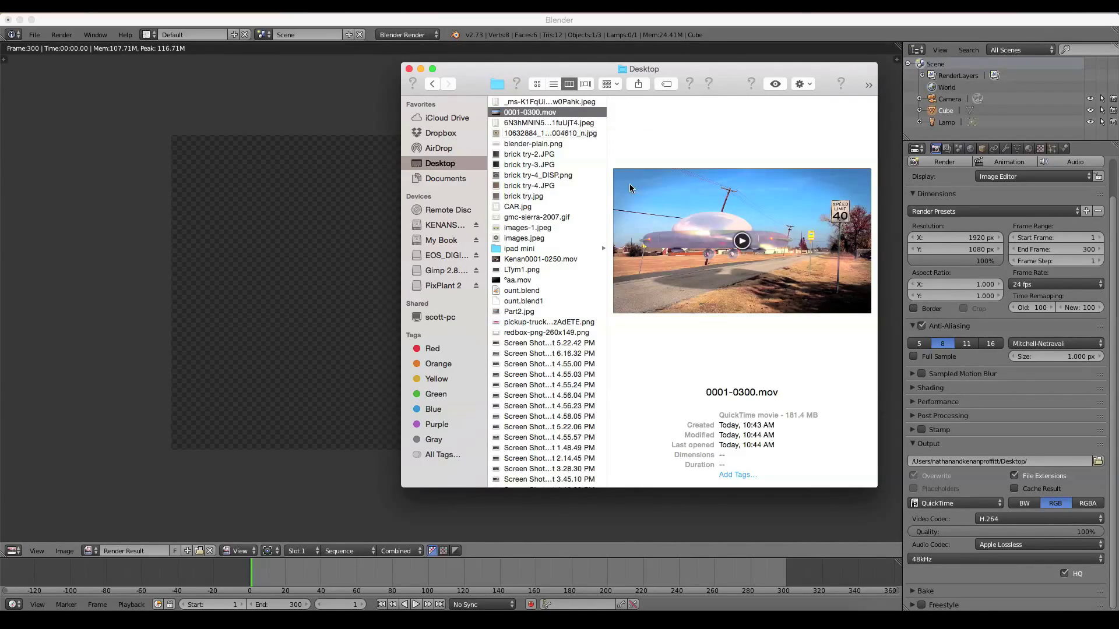
key("space")
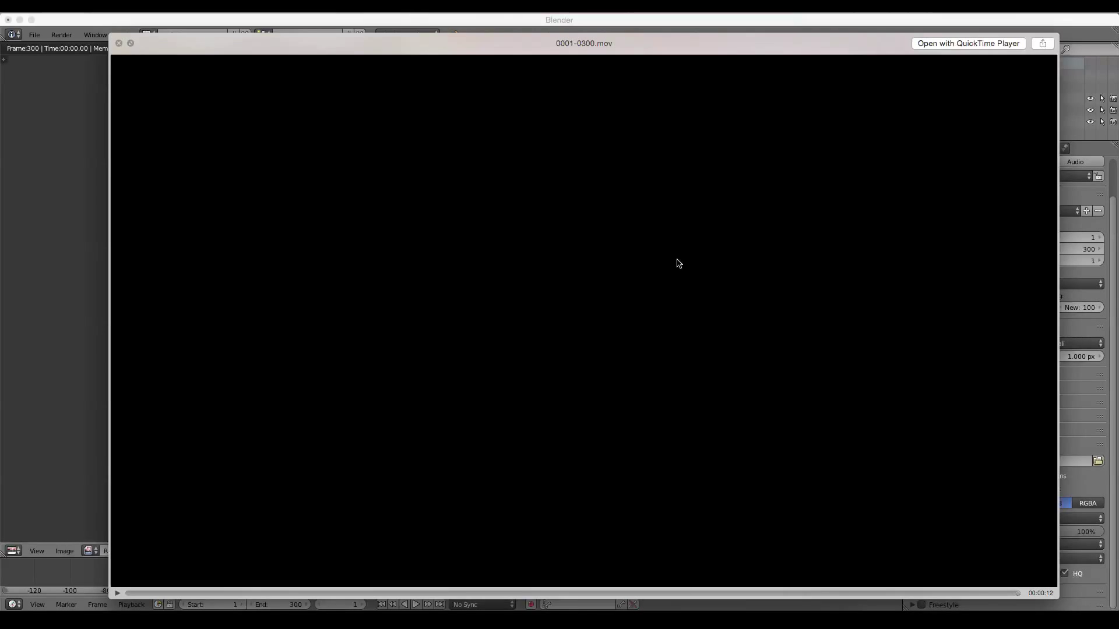
key("space")
left_click_drag(473, 71, 221, 62)
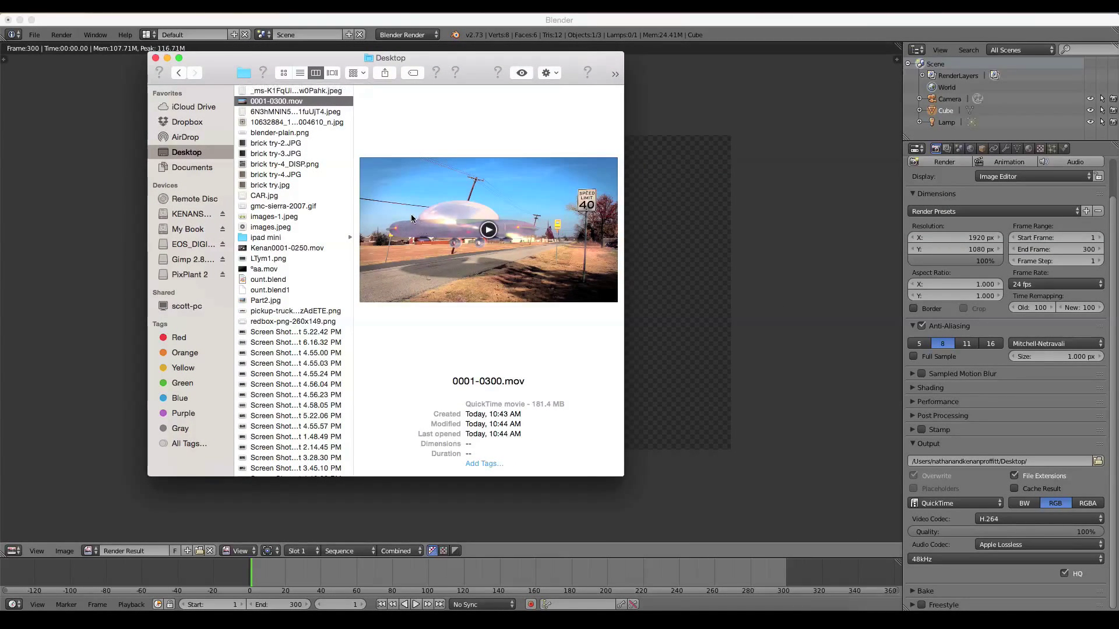
key("space")
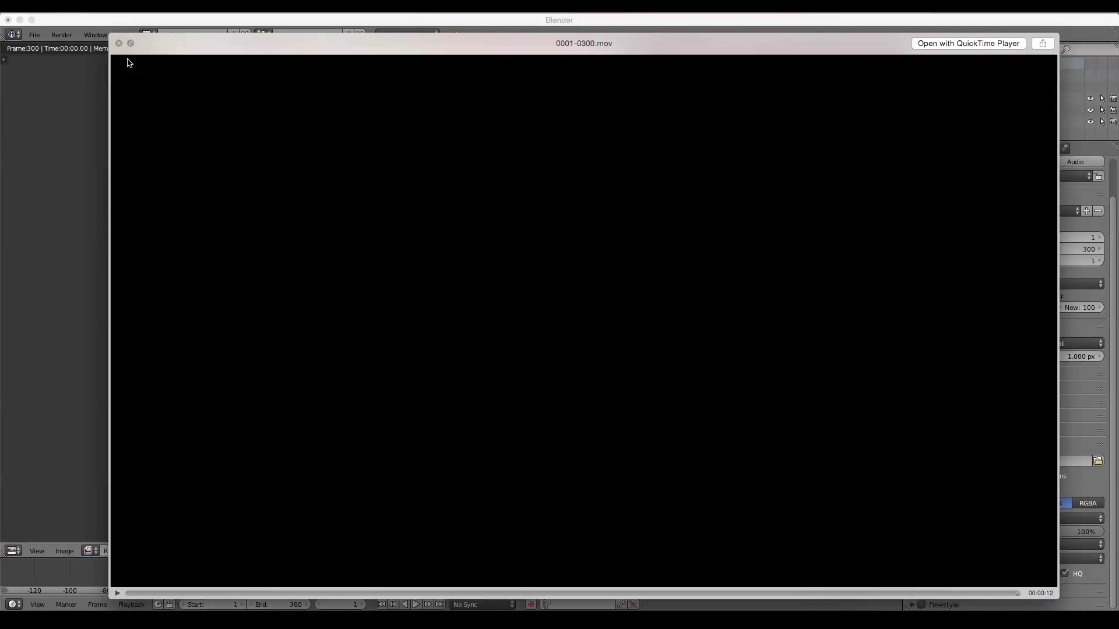
left_click(119, 44)
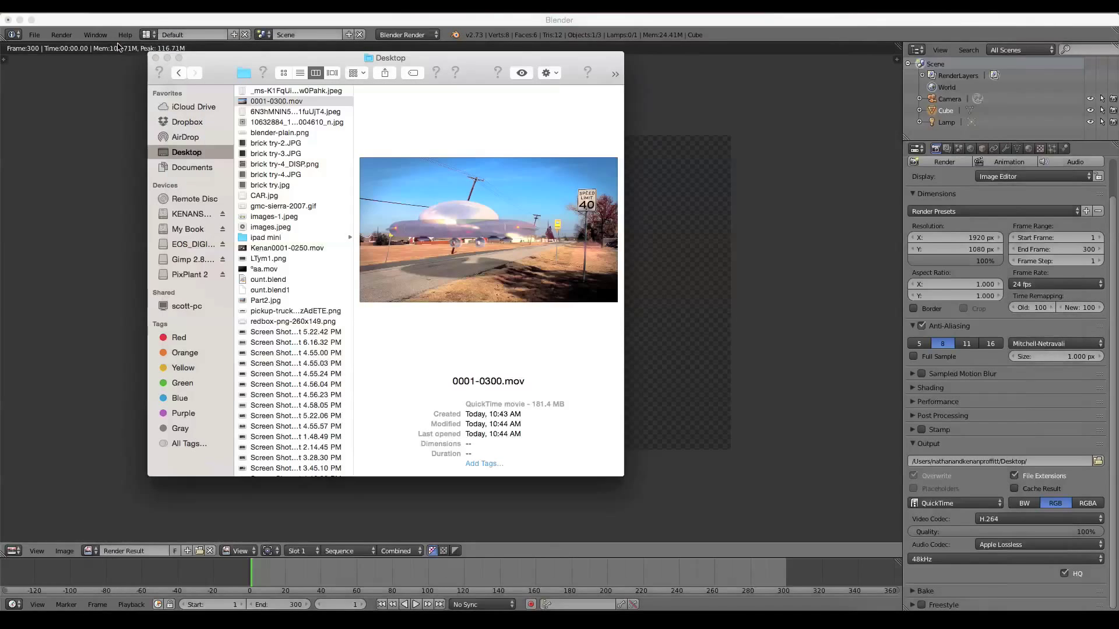
left_click(156, 58)
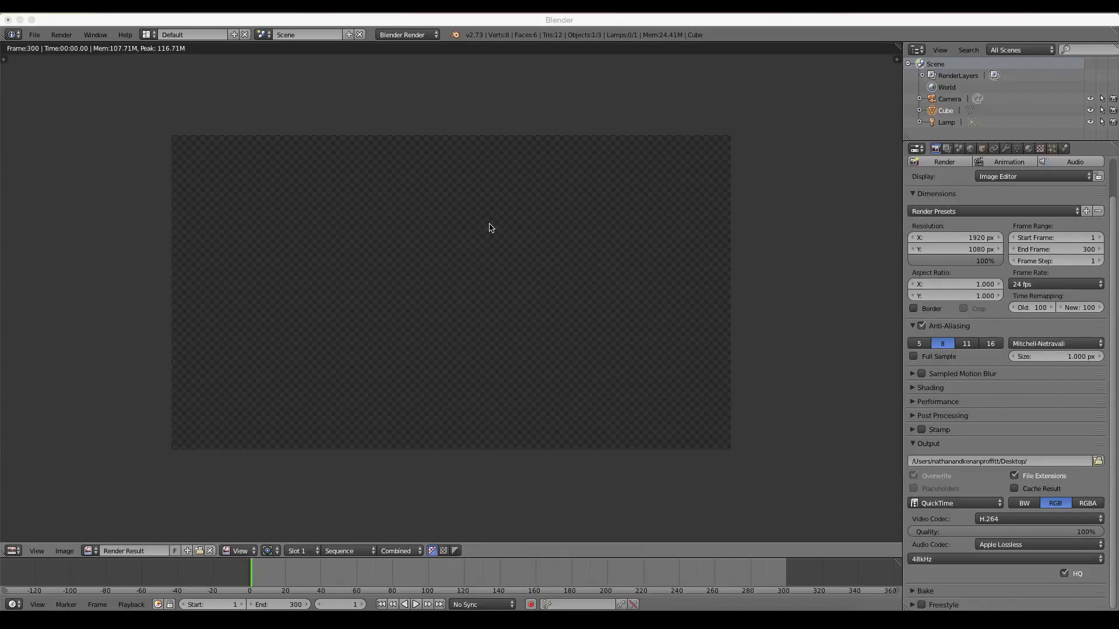